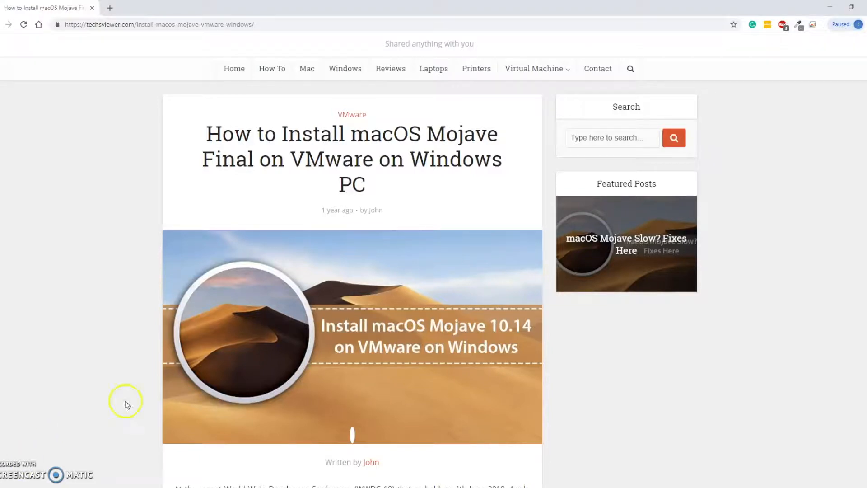
# Step: Look over the article's download links for the macOS Mojave VMware image and the required tools
pyautogui.scroll(-5, 269, 309)
pyautogui.scroll(-9, 266, 310)
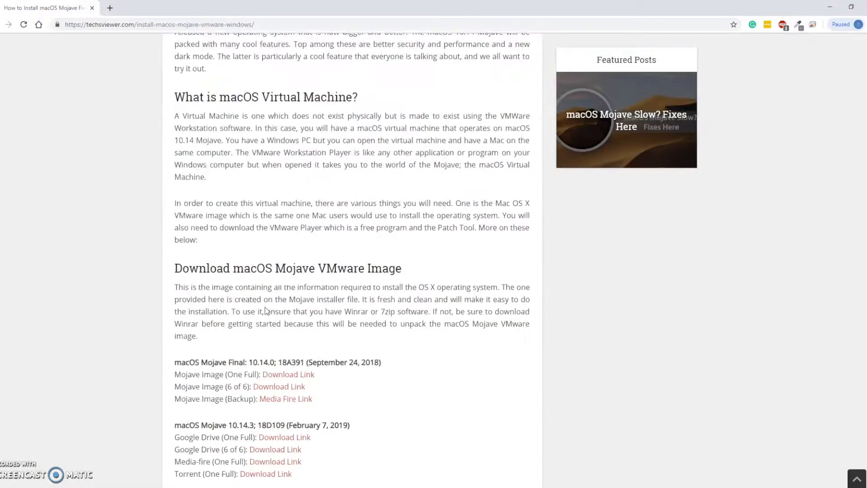
pyautogui.scroll(14, 332, 304)
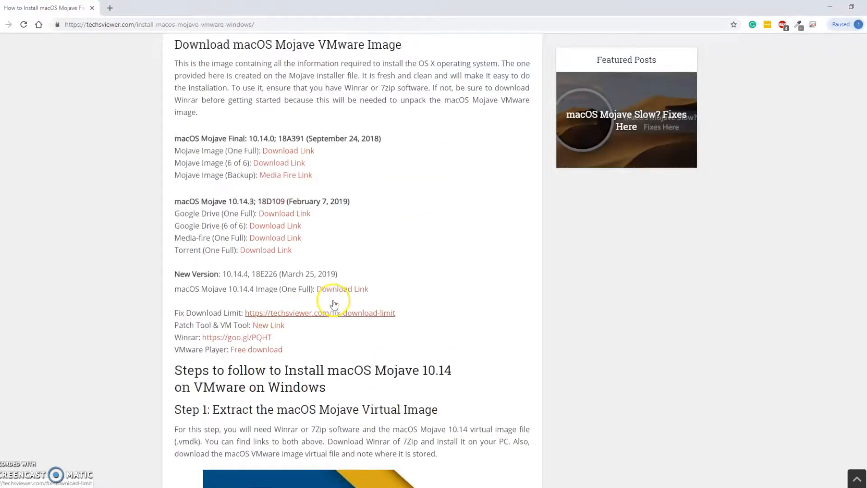
pyautogui.scroll(3, 334, 303)
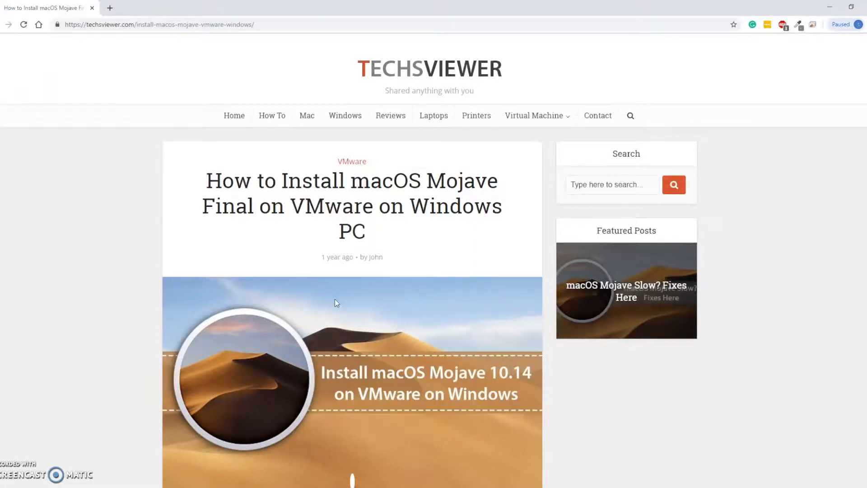
pyautogui.scroll(-1, 336, 303)
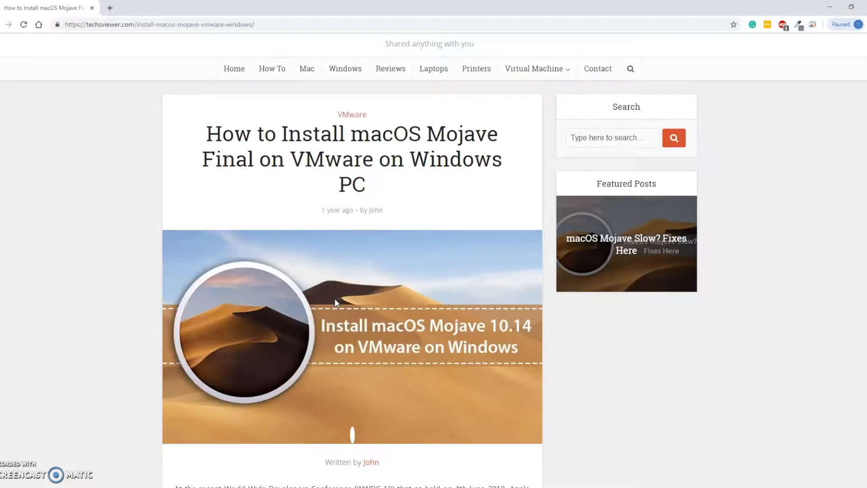
# Step: Check the computer's CPU performance details, including virtualization, in the detailed view of Task Manager, and close it
pyautogui.hotkey('ctrl', 'shift', 'Escape')
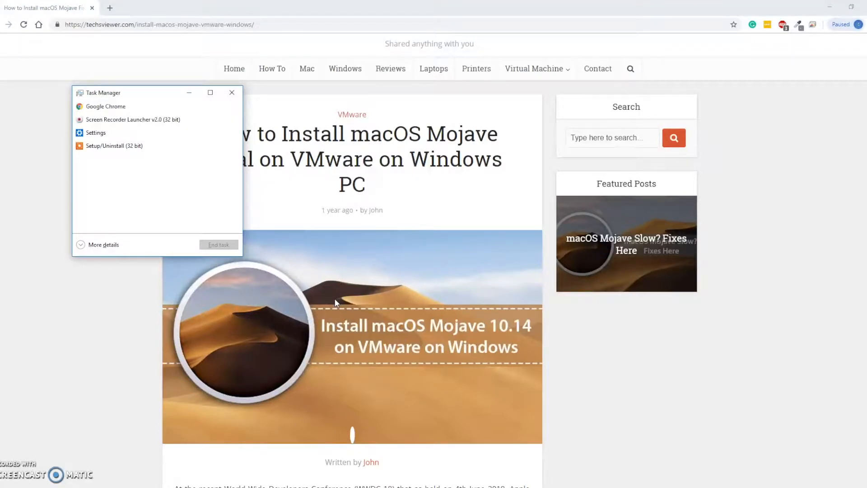
pyautogui.click(104, 245)
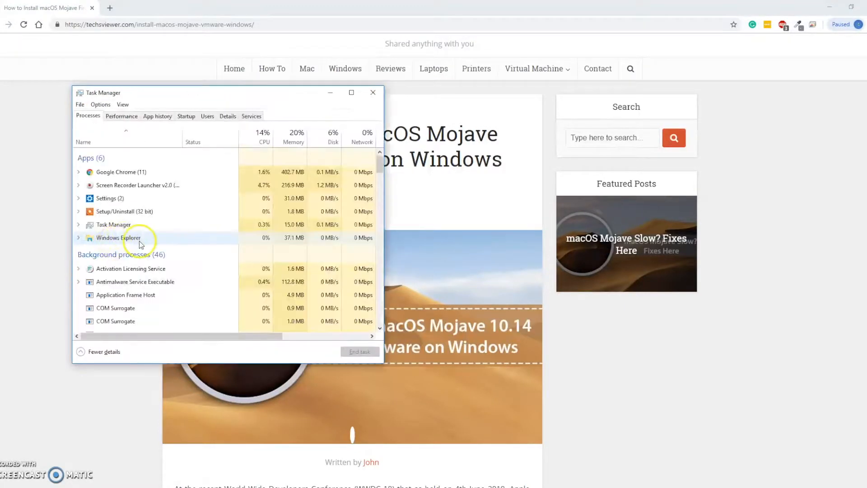
pyautogui.click(131, 118)
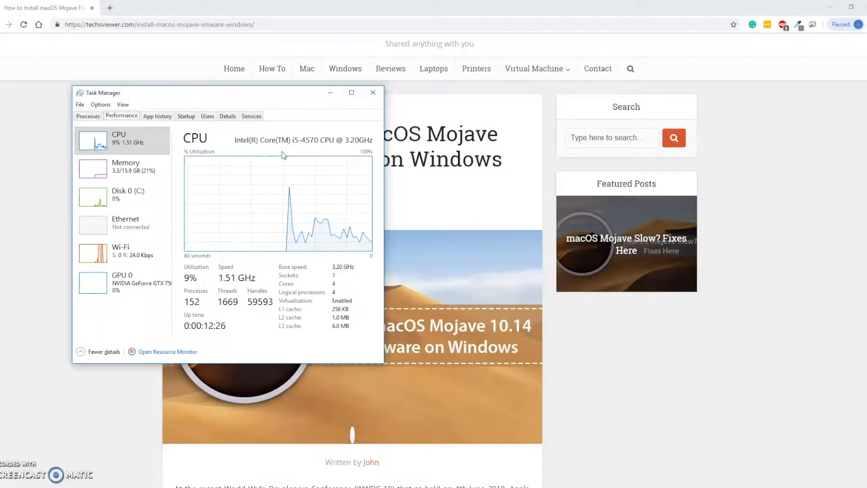
pyautogui.moveTo(297, 98); pyautogui.dragTo(292, 137)
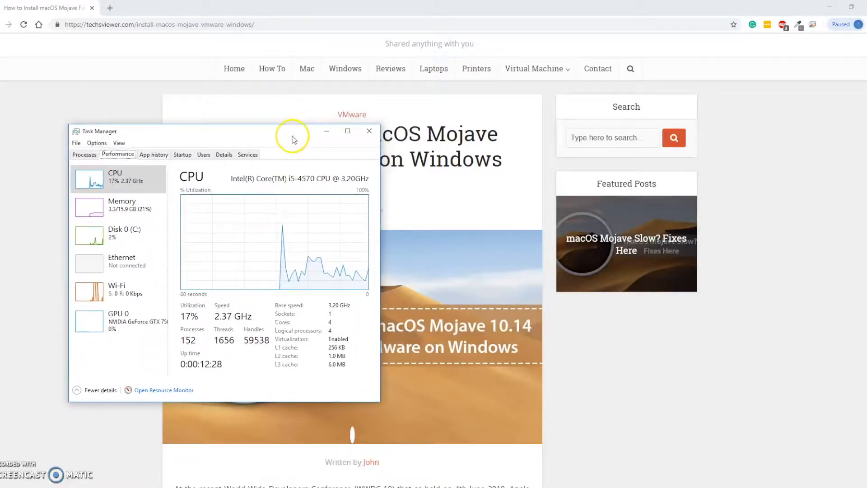
pyautogui.click(369, 132)
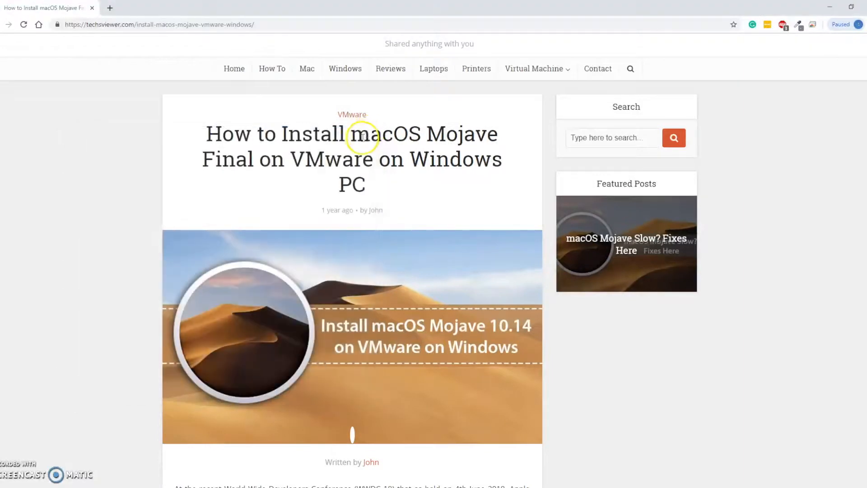
# Step: Search Google in a new tab for "techsview how to install macos majave" and open Techsviewer's VMware on Windows article
pyautogui.scroll(-1, 328, 197)
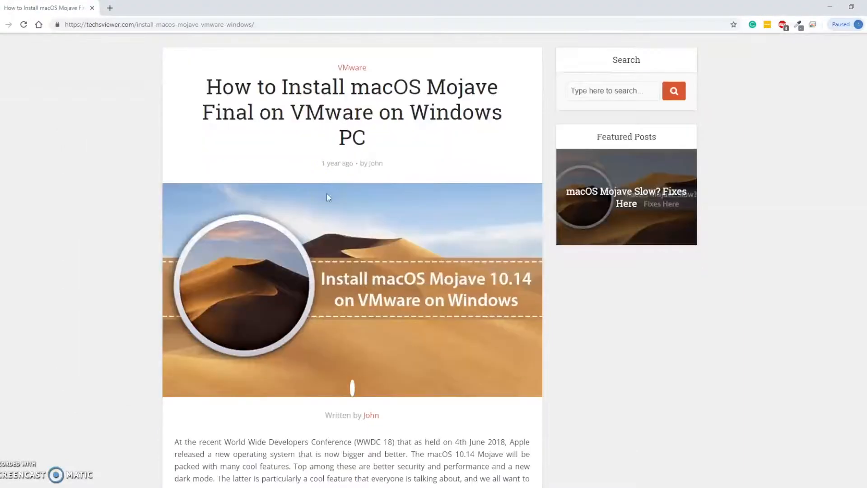
pyautogui.scroll(1, 327, 194)
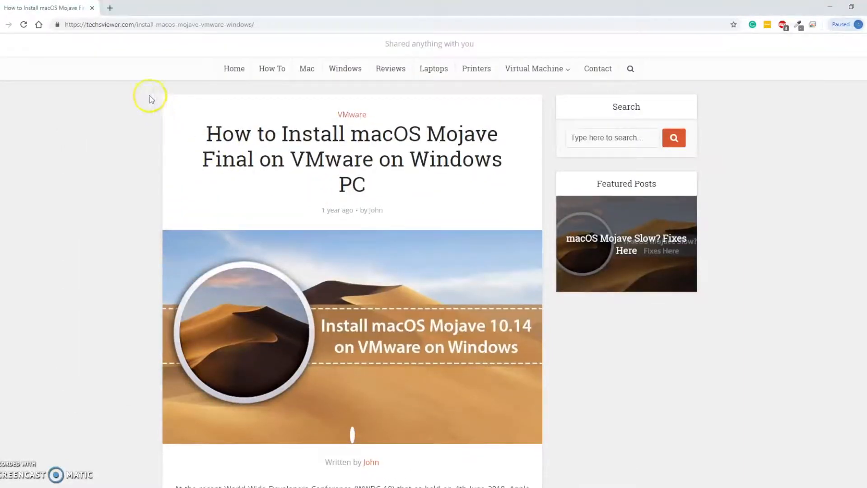
pyautogui.click(110, 9)
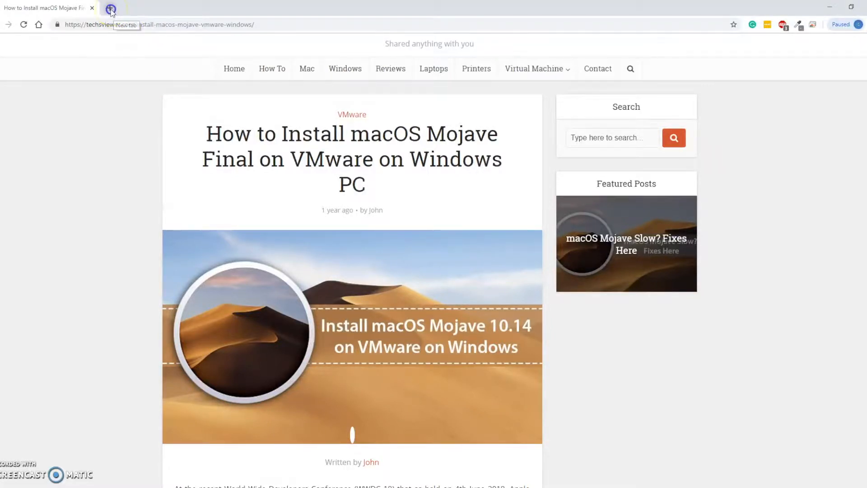
pyautogui.write('techsvie')
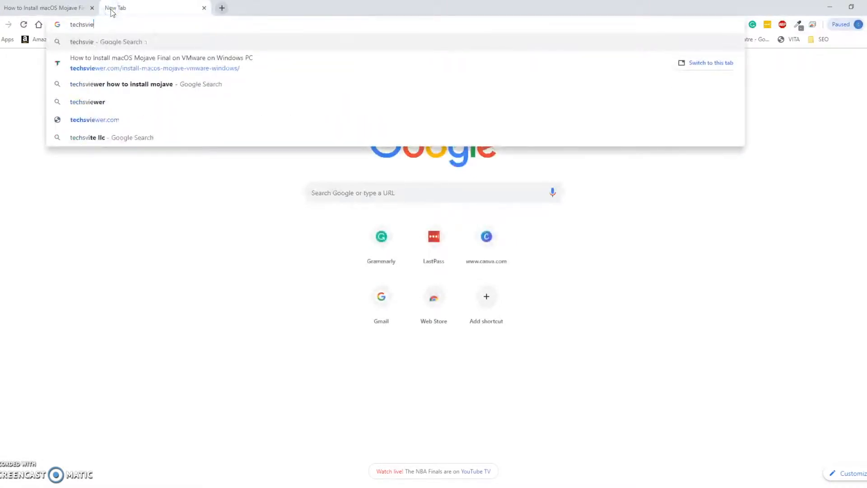
pyautogui.write('w how to ')
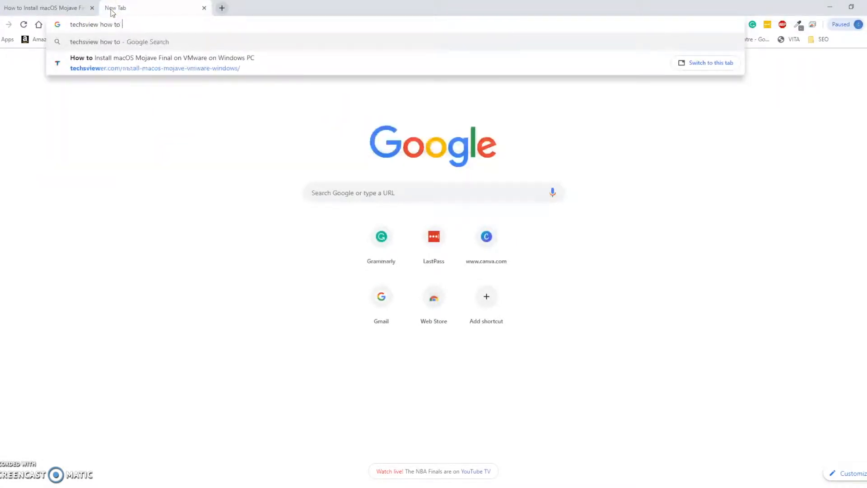
pyautogui.write('install macos majave')
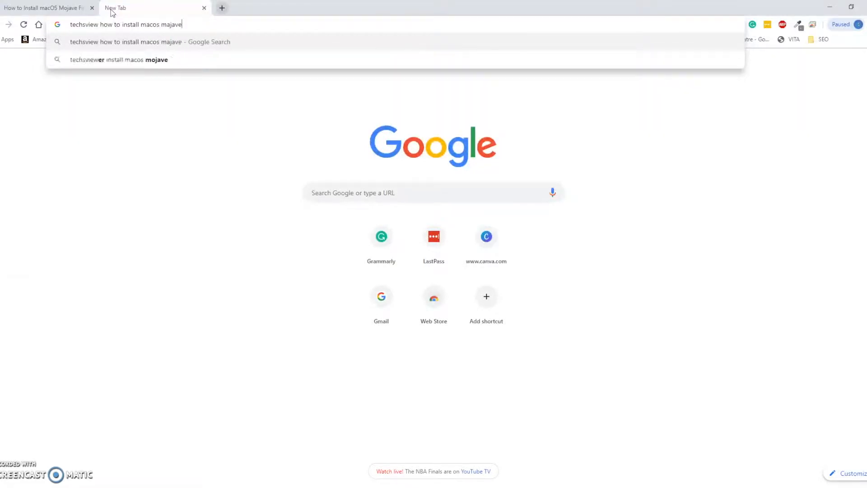
pyautogui.press('Return')
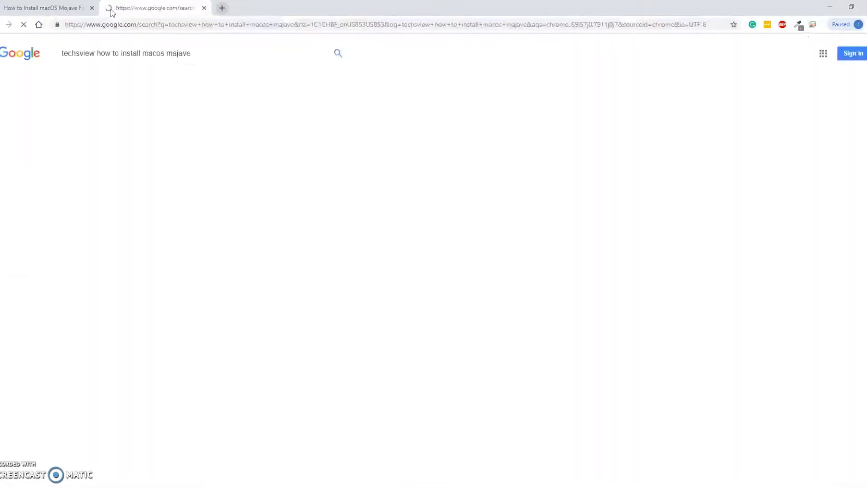
pyautogui.scroll(-2, 391, 315)
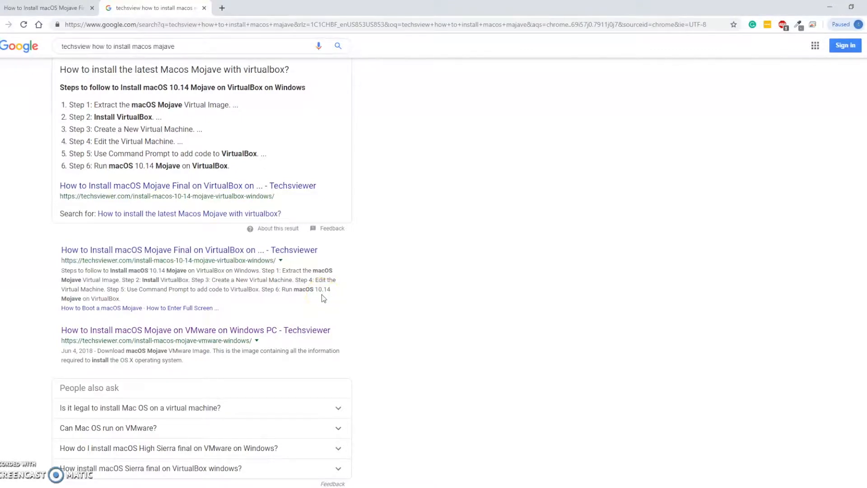
pyautogui.click(251, 334)
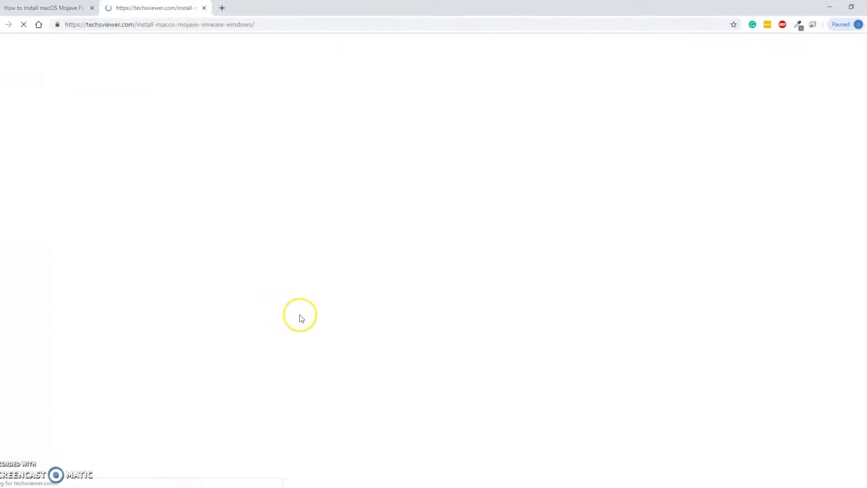
# Step: Close the older duplicate tab of the article, keeping the newly opened one
pyautogui.scroll(-2, 301, 312)
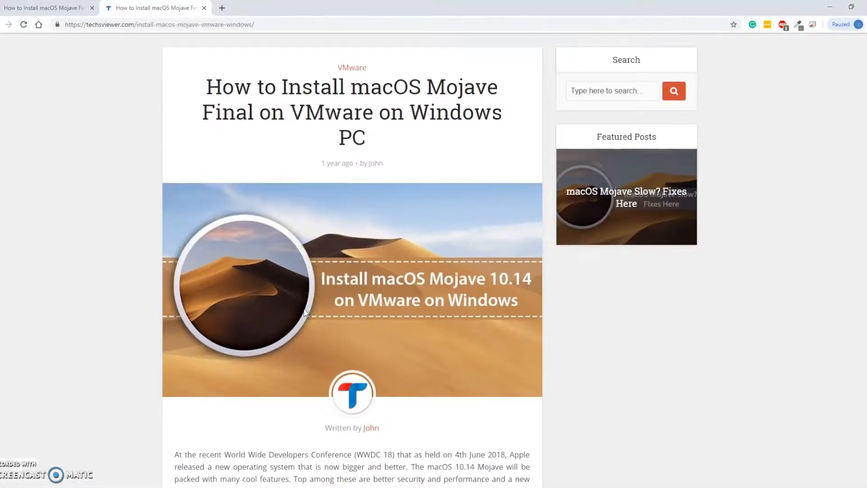
pyautogui.scroll(-2, 303, 310)
pyautogui.scroll(1, 303, 310)
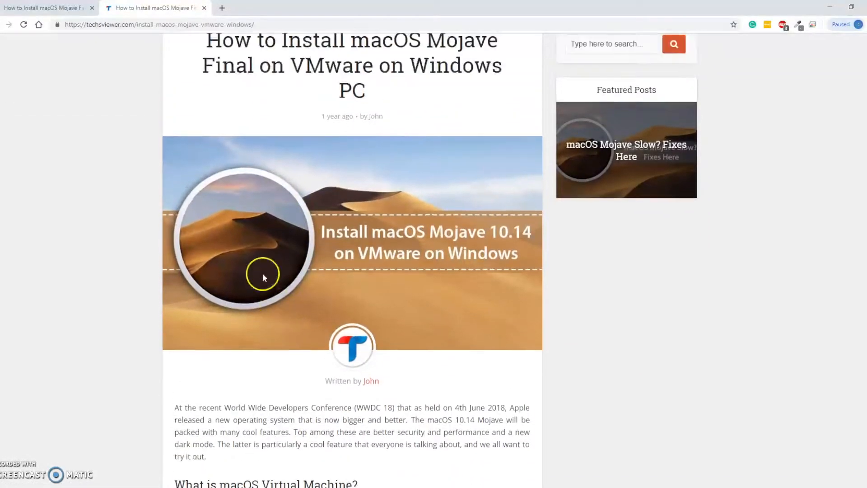
pyautogui.click(92, 8)
# Step: Open the download page for the new version, the macOS Mojave 10.14.4 Image (One Full), from the article
pyautogui.scroll(-4, 149, 175)
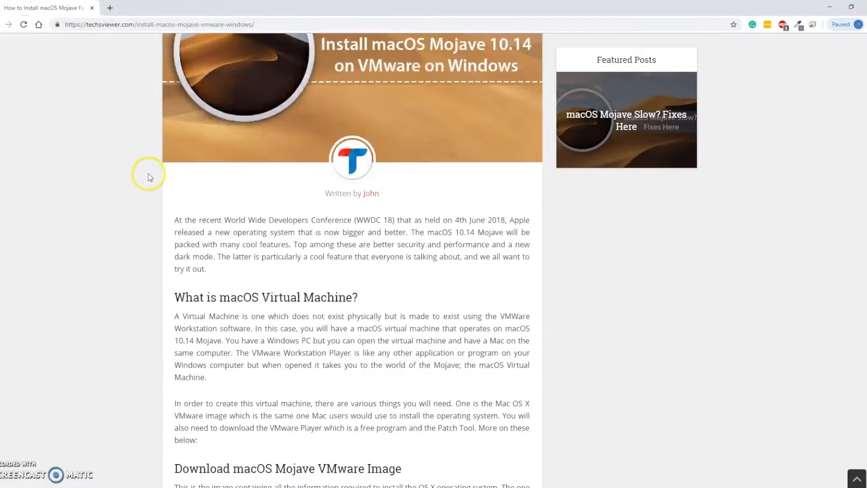
pyautogui.scroll(-7, 150, 176)
pyautogui.scroll(-2, 149, 176)
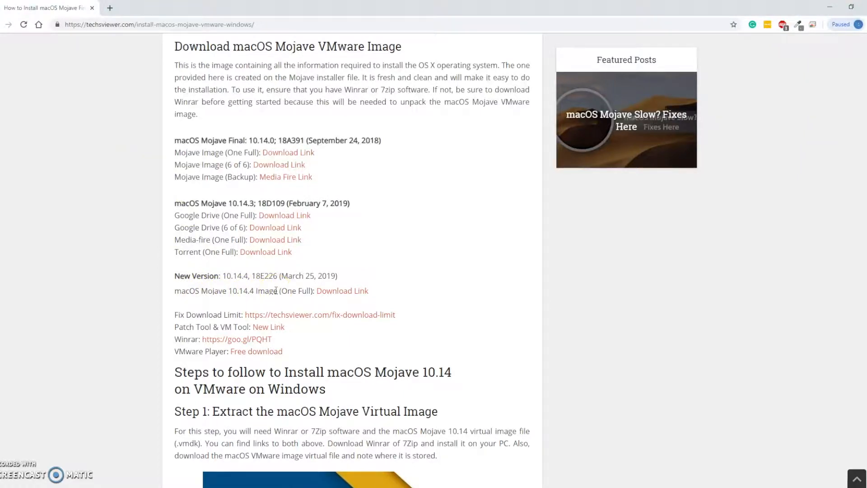
pyautogui.scroll(1, 268, 291)
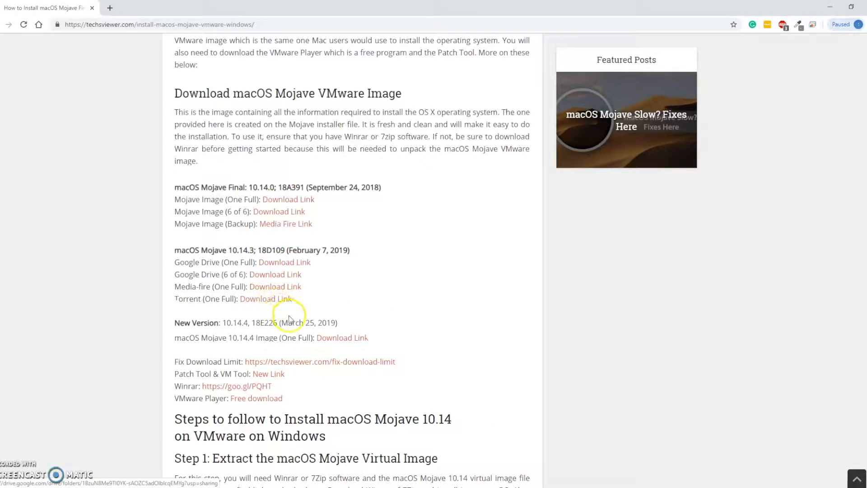
pyautogui.scroll(-1, 368, 299)
pyautogui.click(365, 291)
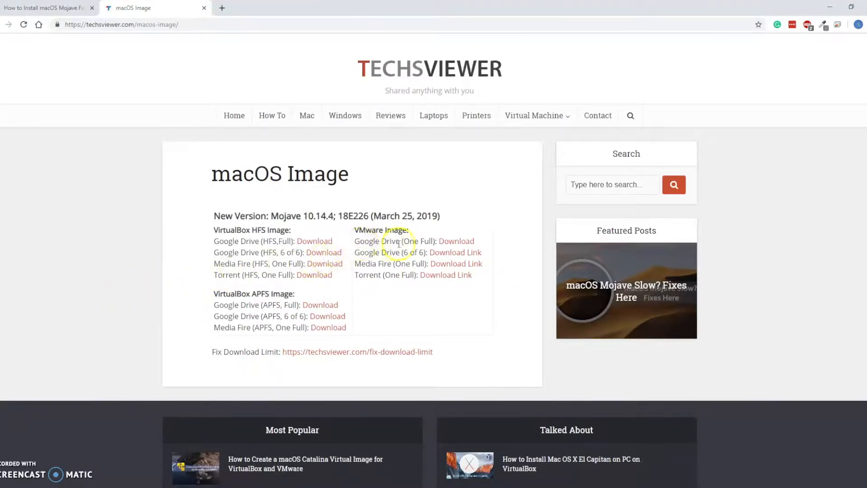
# Step: Try to download the macOS Mojave 10.14.4 APFS archive from the VMware image's Google Drive (One Full) link, and close the Drive tab
pyautogui.click(454, 242)
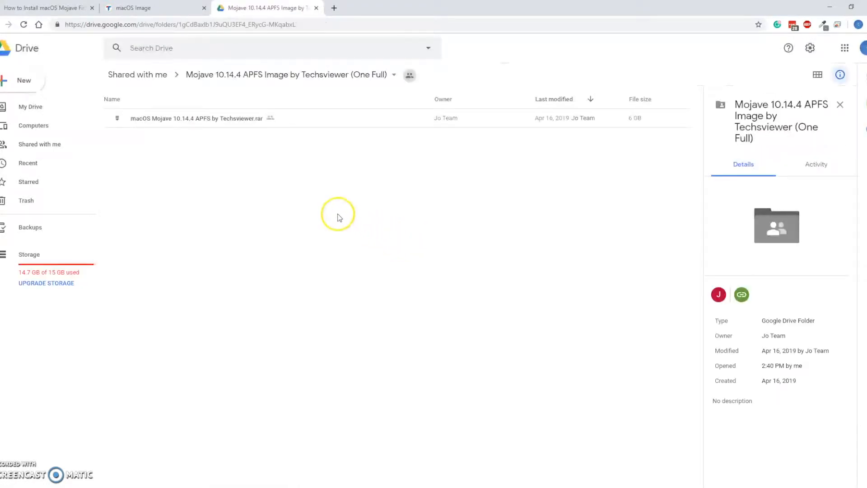
pyautogui.doubleClick(238, 118)
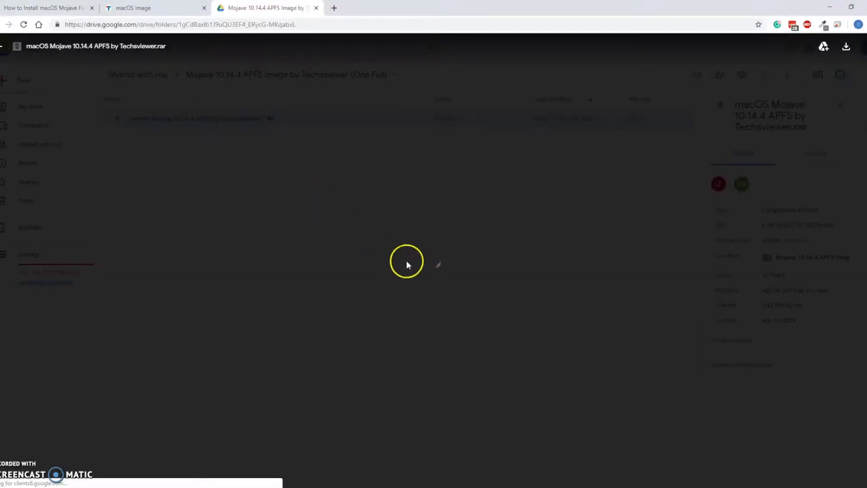
pyautogui.click(391, 231)
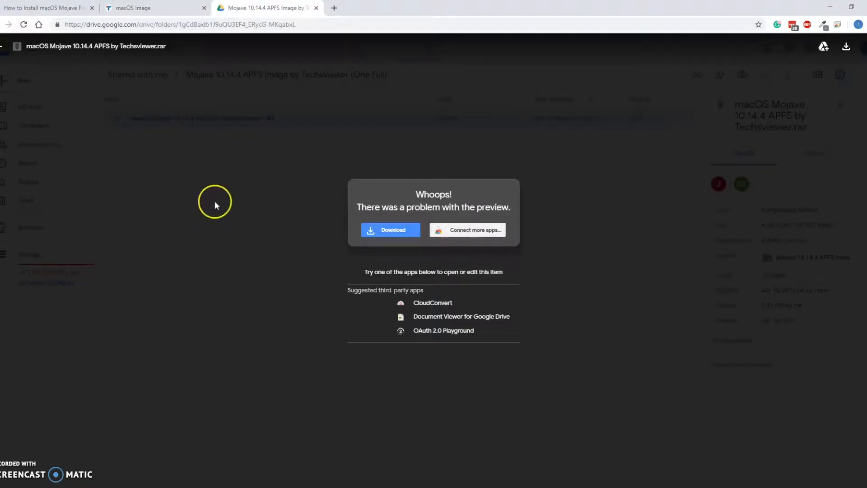
pyautogui.click(316, 8)
# Step: Start downloading the VMware image from its Media Fire (One Full) link, agreeing to hide targeted messages
pyautogui.click(442, 268)
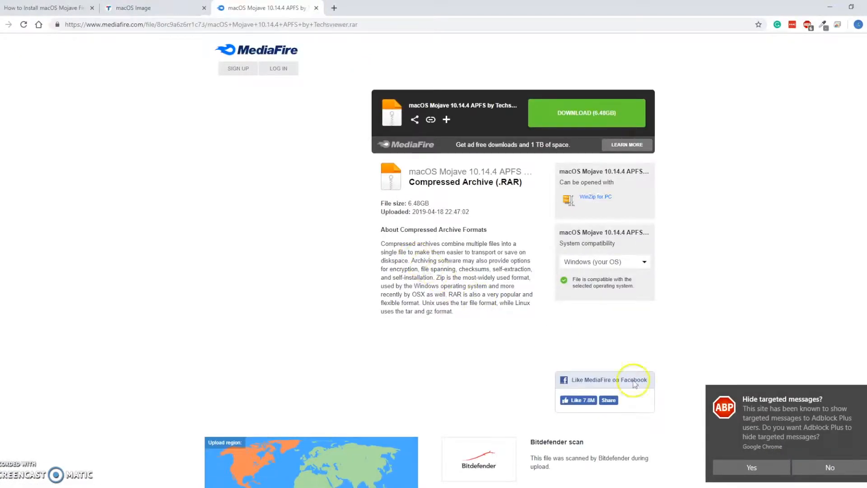
pyautogui.click(738, 465)
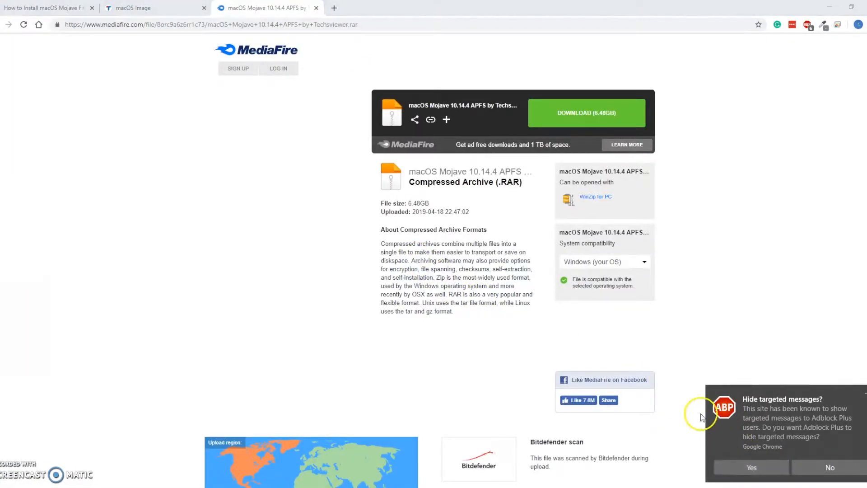
pyautogui.click(596, 118)
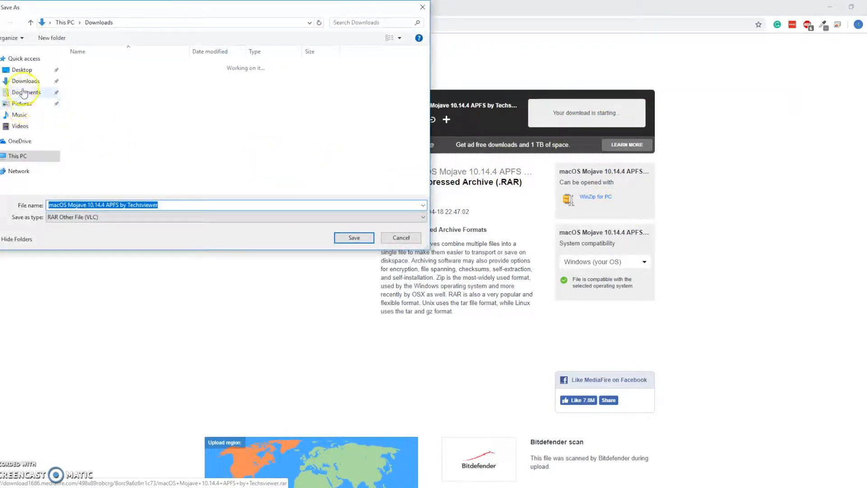
# Step: Save the macOS Mojave 10.14.4 APFS archive into a new Desktop folder named VMware
pyautogui.click(23, 70)
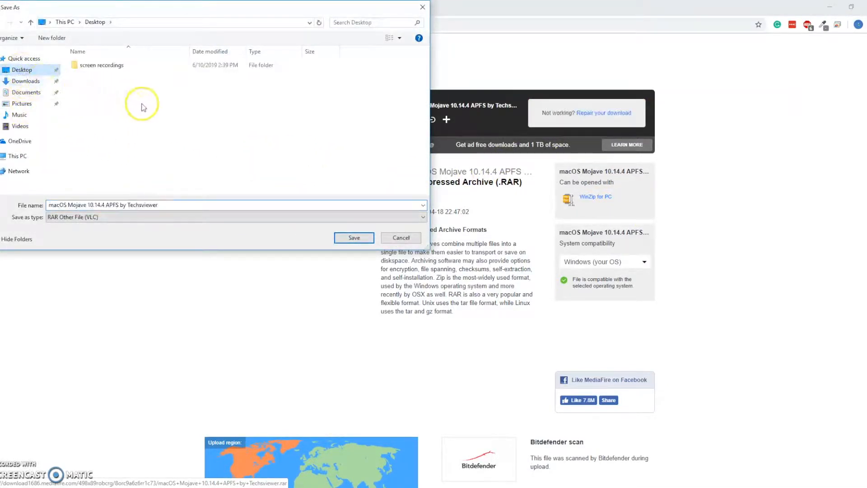
pyautogui.hotkey('ctrl', 'shift', 'n')
pyautogui.write('Vm')
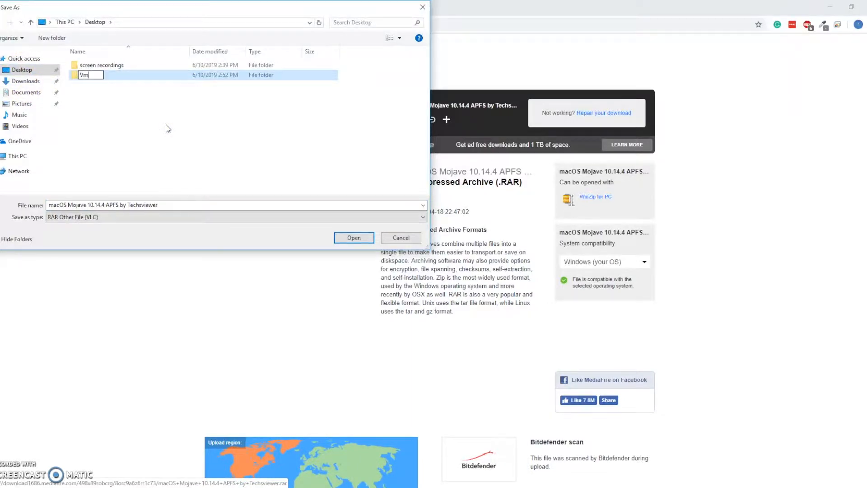
pyautogui.press('Return')
pyautogui.doubleClick(114, 75)
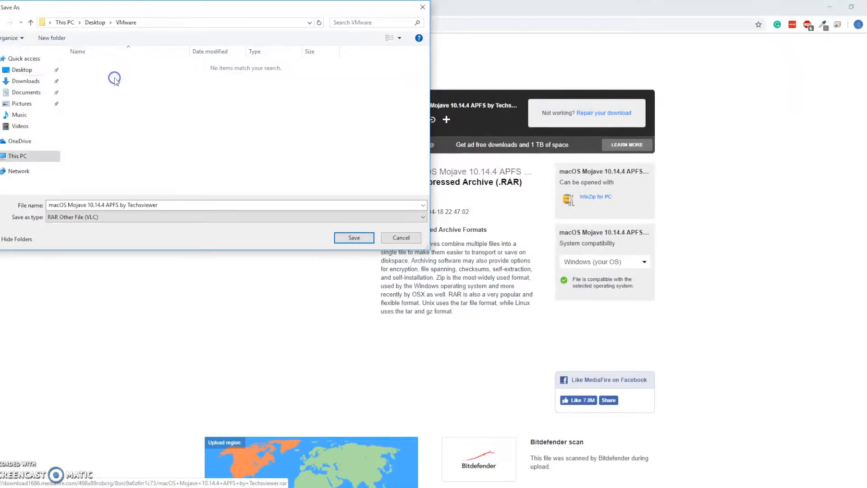
pyautogui.click(357, 236)
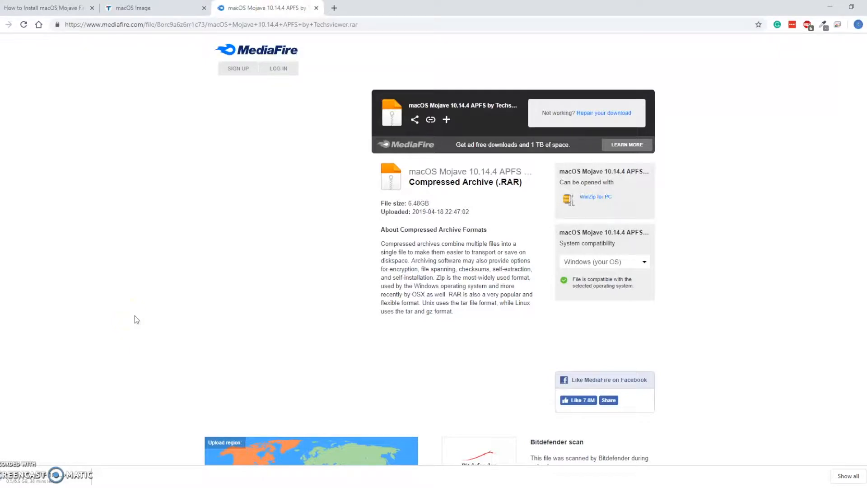
# Step: Close the MediaFire and macOS Image tabs, and find the Patch Tool & VM Tool link in the install article
pyautogui.click(53, 8)
pyautogui.click(316, 7)
pyautogui.click(204, 8)
pyautogui.scroll(-1, 335, 195)
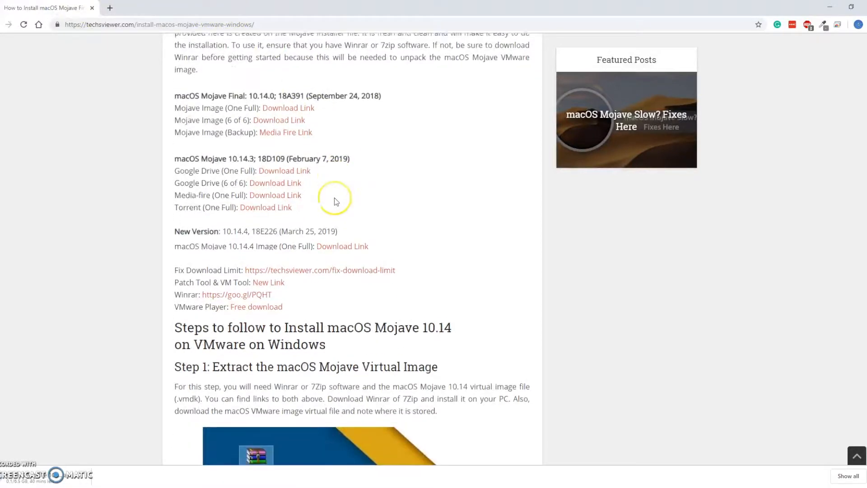
pyautogui.scroll(-1, 333, 198)
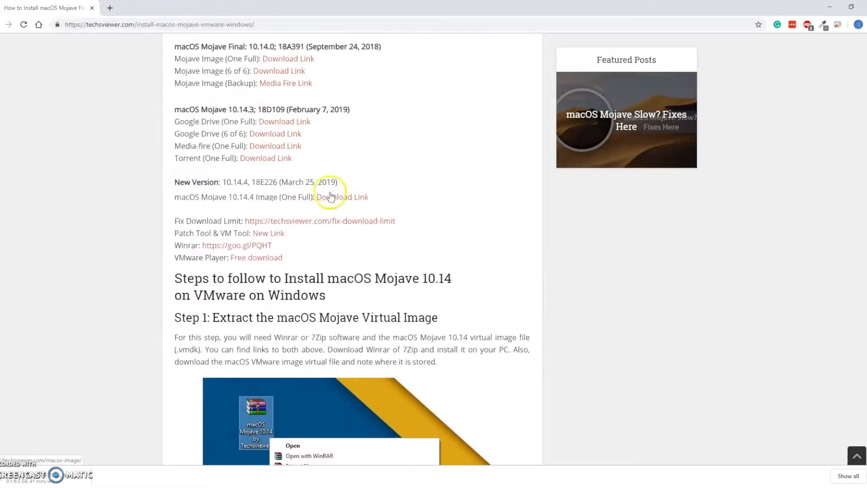
# Step: Download Patch Tool.rar from the article's Patch Tool & VM Tool link into the Desktop VMware folder, and close the Drive tab
pyautogui.click(279, 235)
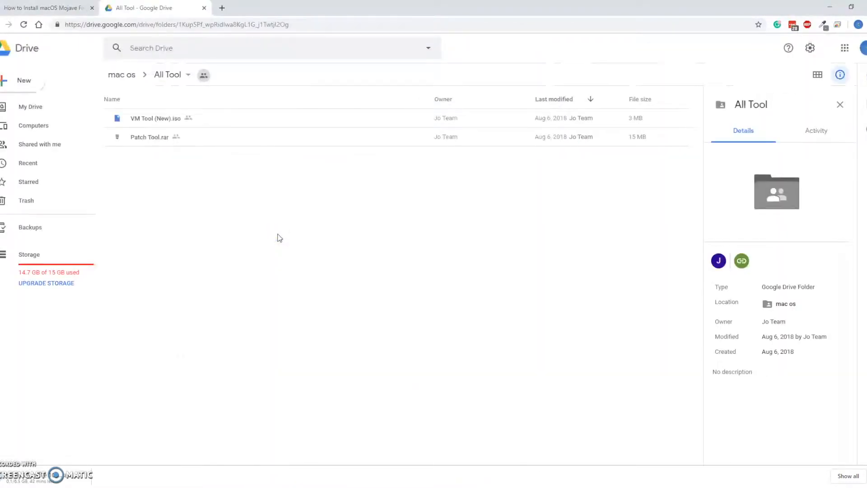
pyautogui.click(154, 141)
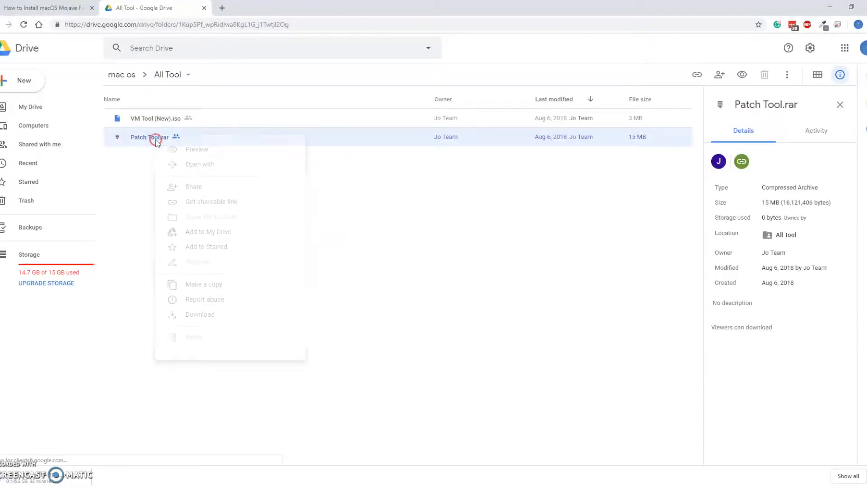
pyautogui.rightClick(155, 139)
pyautogui.click(221, 321)
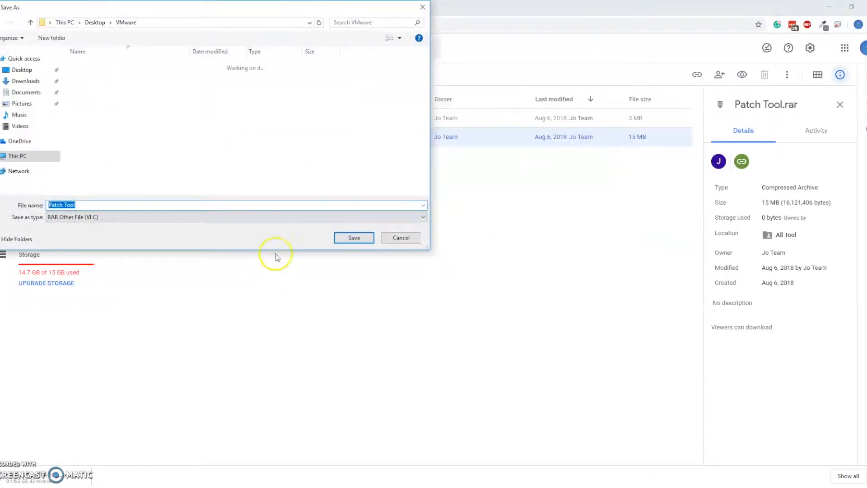
pyautogui.click(349, 238)
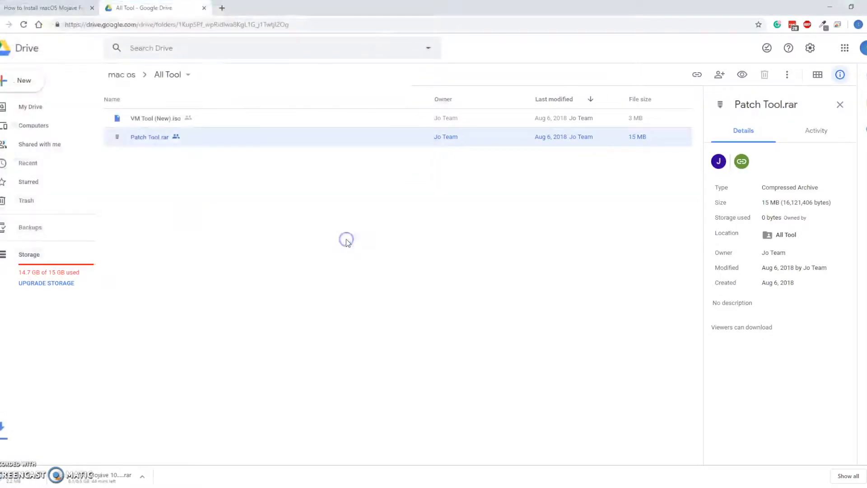
pyautogui.click(204, 8)
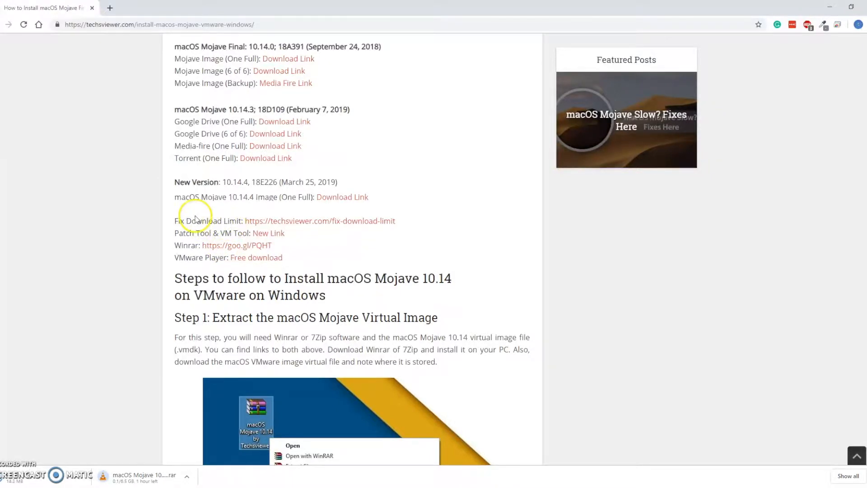
# Step: Download the WinRAR x64 (64 bit) 5.71 installer from the article's Winrar link into the VMware folder, and close the WinRAR tab
pyautogui.click(239, 246)
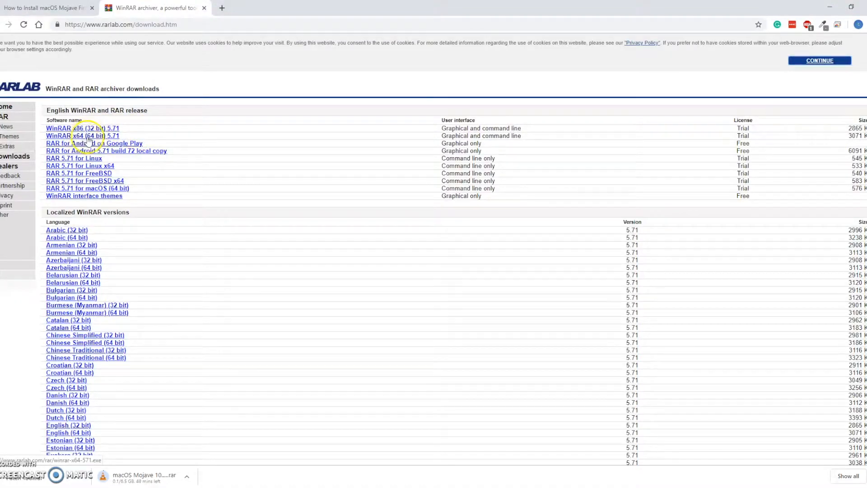
pyautogui.click(109, 136)
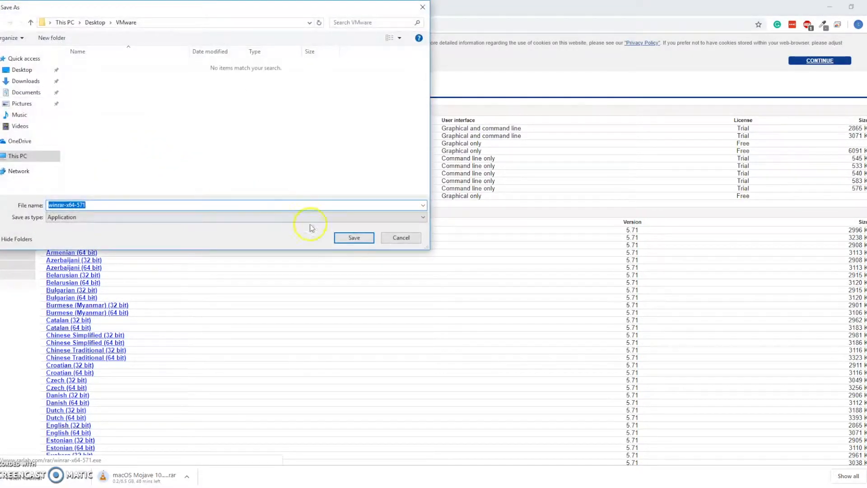
pyautogui.click(351, 236)
pyautogui.click(67, 8)
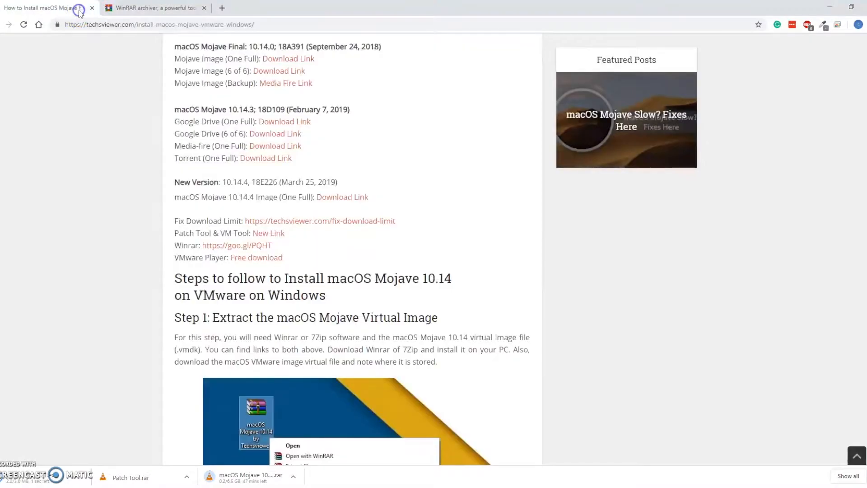
pyautogui.click(202, 8)
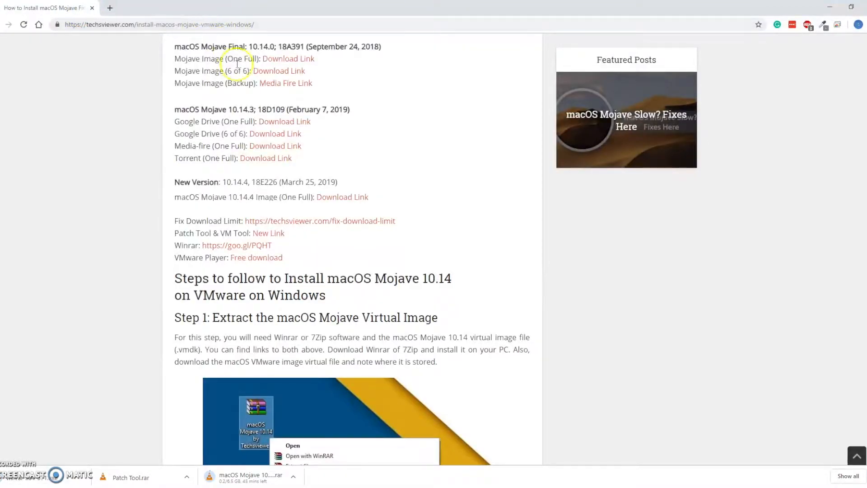
# Step: Download VMware Workstation 15.1.0 Player for Windows 64-bit from the article's VMware Player link into the VMware folder
pyautogui.click(261, 261)
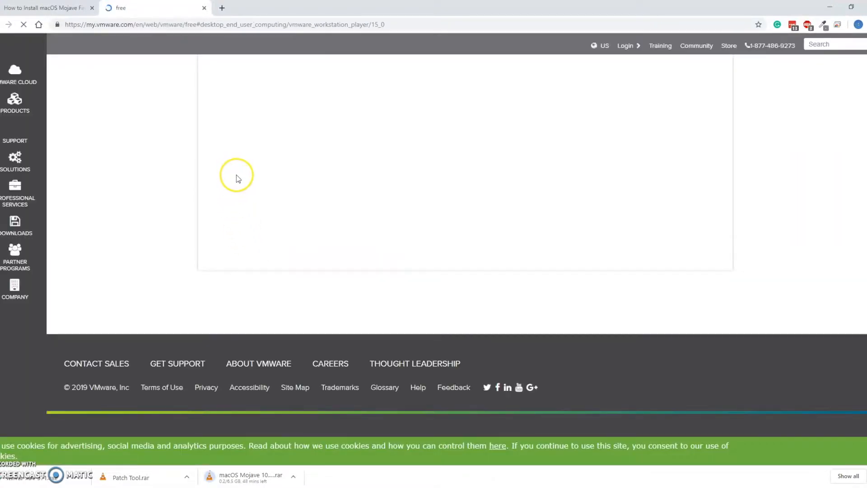
pyautogui.click(483, 171)
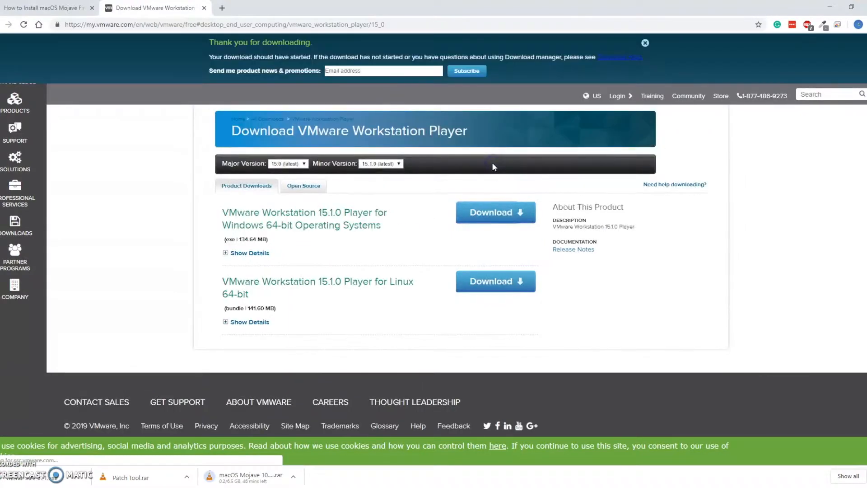
pyautogui.click(353, 241)
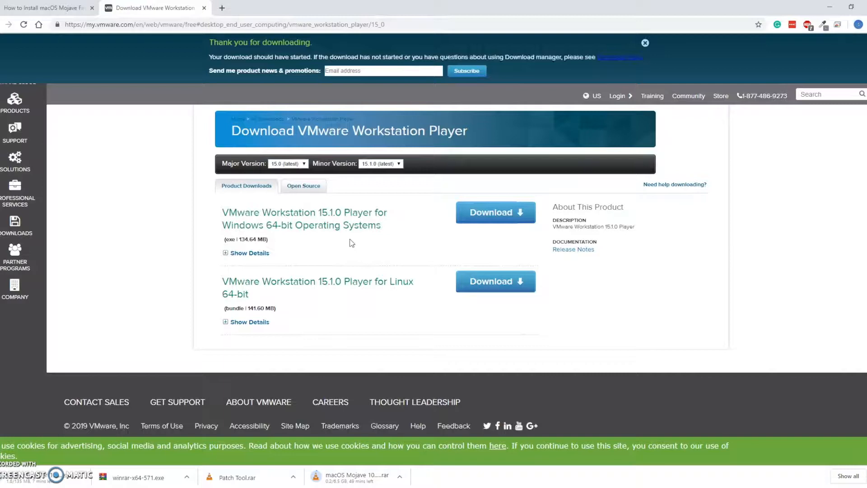
pyautogui.click(340, 244)
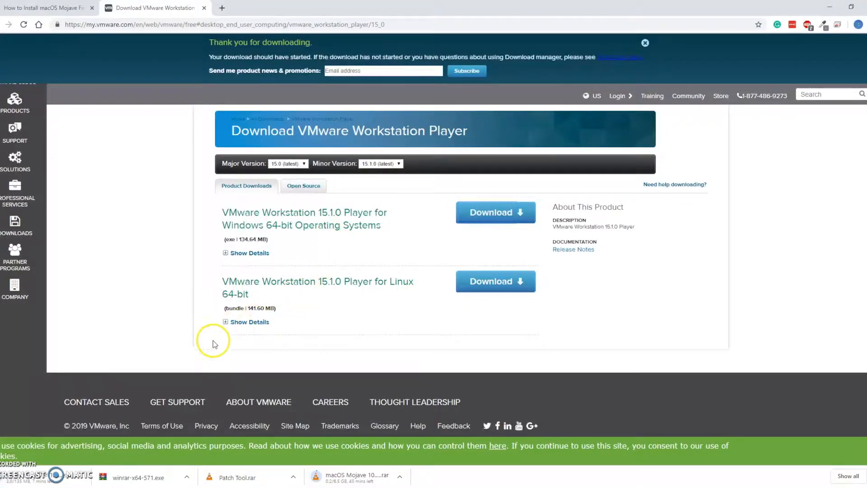
# Step: Open the VMware folder on the Desktop in File Explorer
pyautogui.click(239, 487)
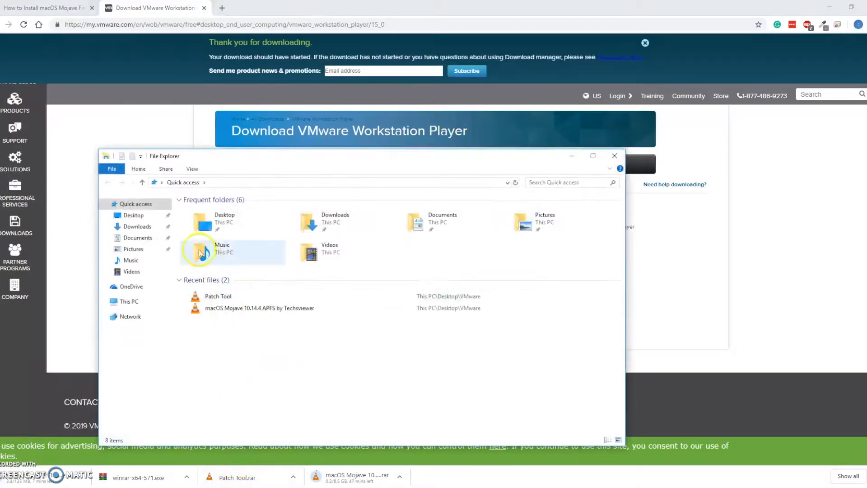
pyautogui.click(137, 226)
pyautogui.click(135, 216)
pyautogui.doubleClick(220, 224)
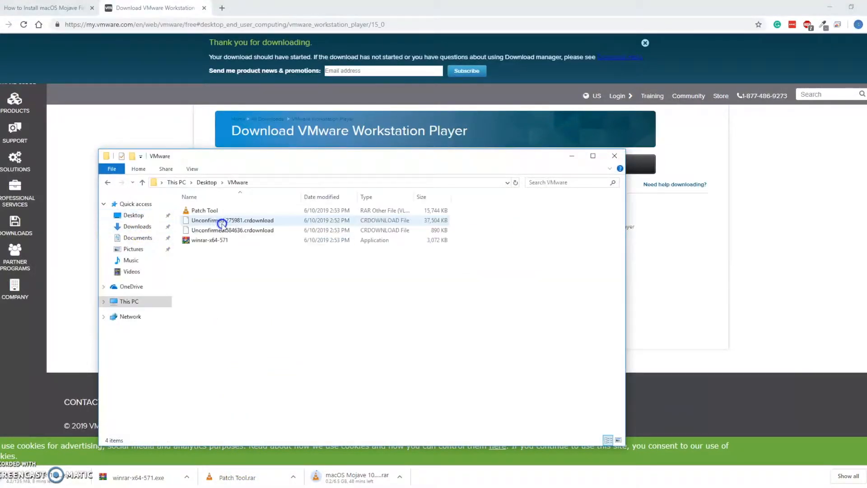
# Step: Install WinRAR from winrar-x64-571 with the default destination and file associations, and close the WinRAR shortcuts folder
pyautogui.doubleClick(232, 241)
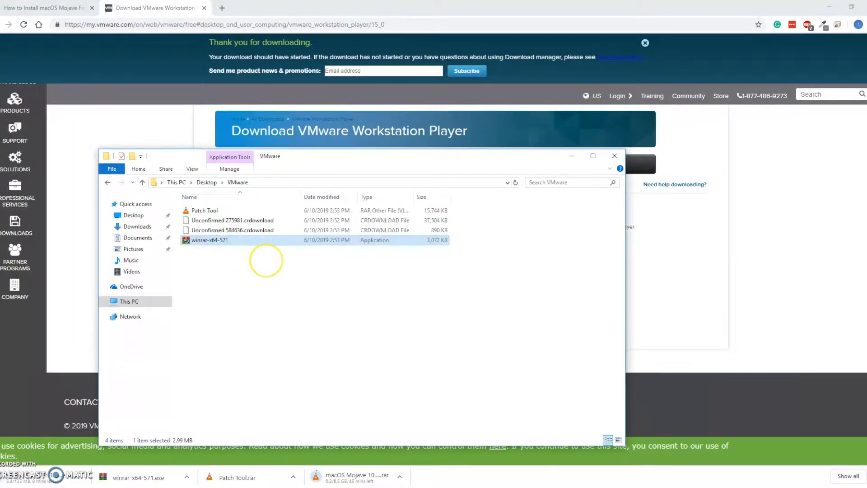
pyautogui.click(419, 344)
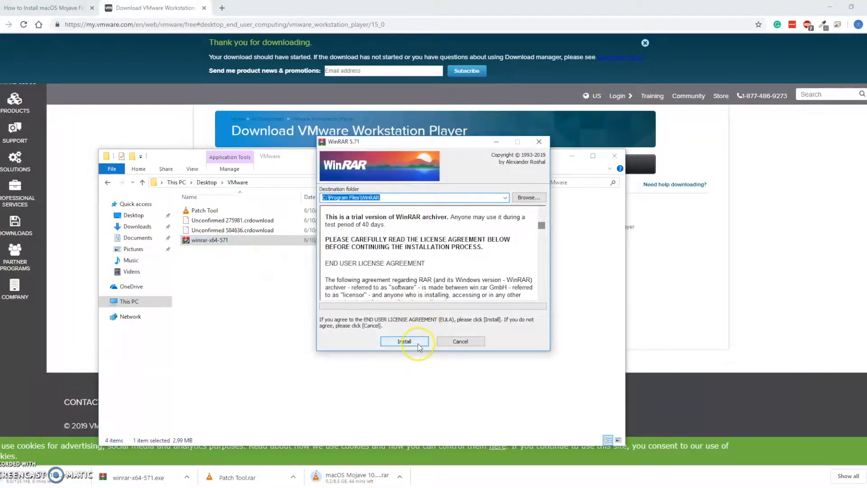
pyautogui.click(418, 339)
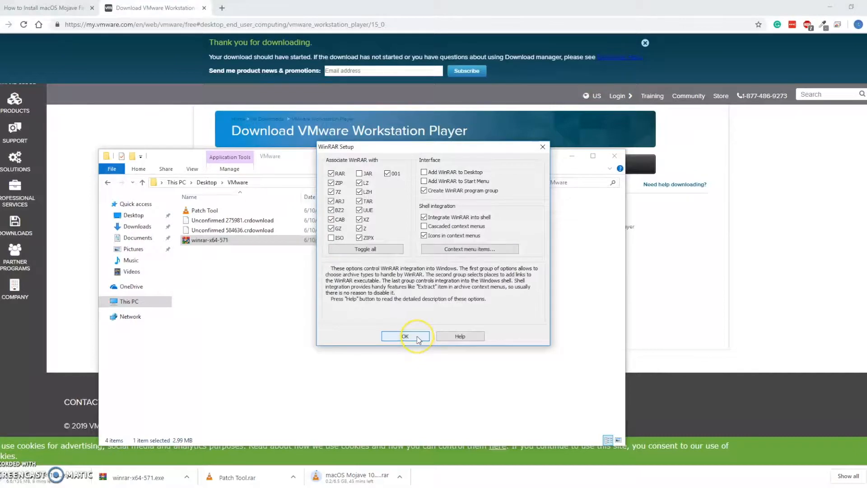
pyautogui.click(431, 336)
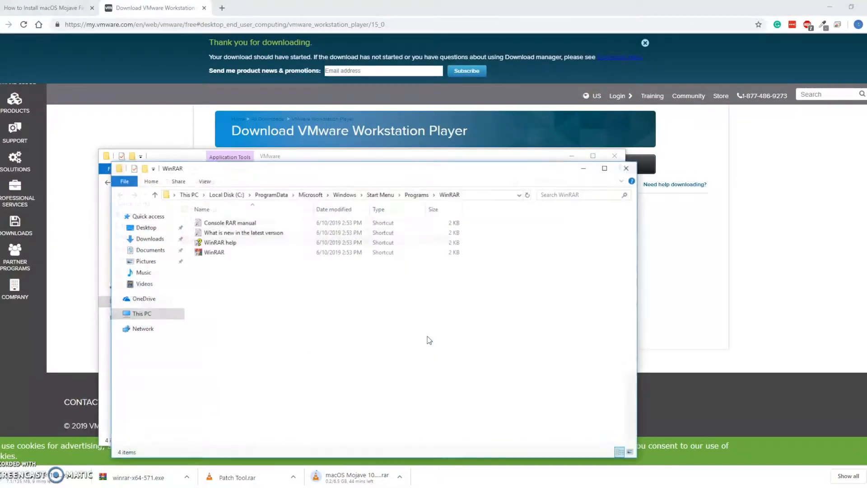
pyautogui.click(626, 168)
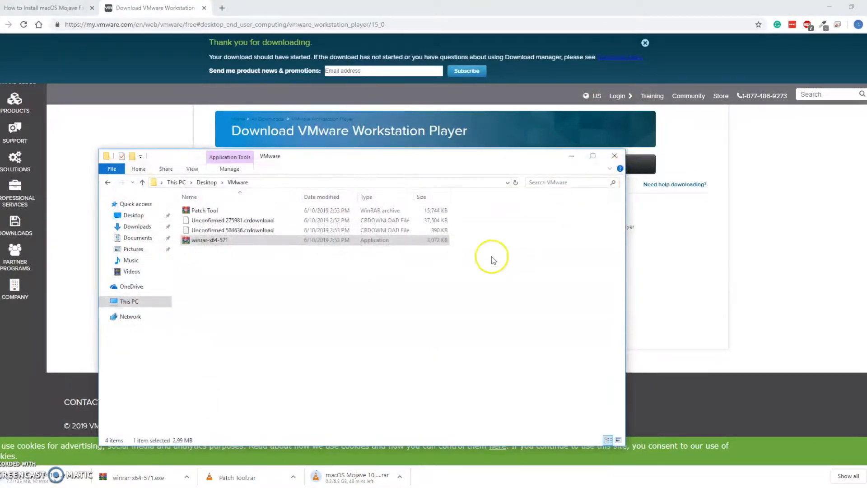
# Step: Extract the Patch Tool archive into the VMware folder and delete the archive
pyautogui.click(213, 210)
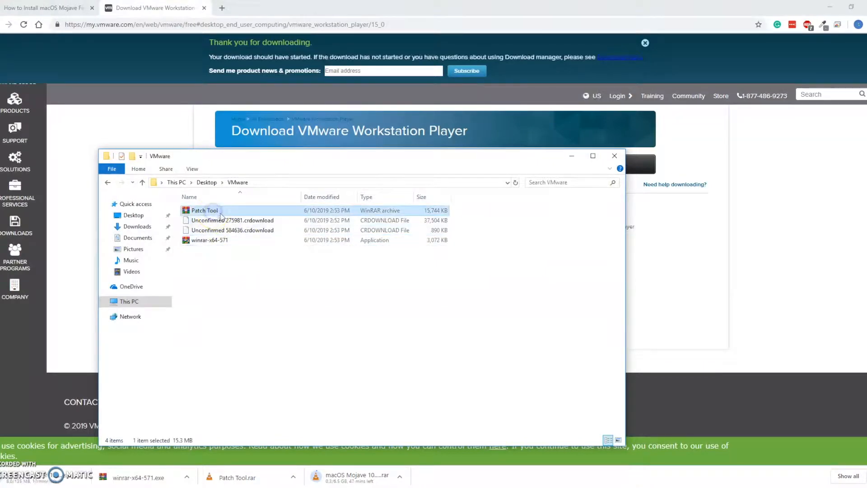
pyautogui.rightClick(226, 213)
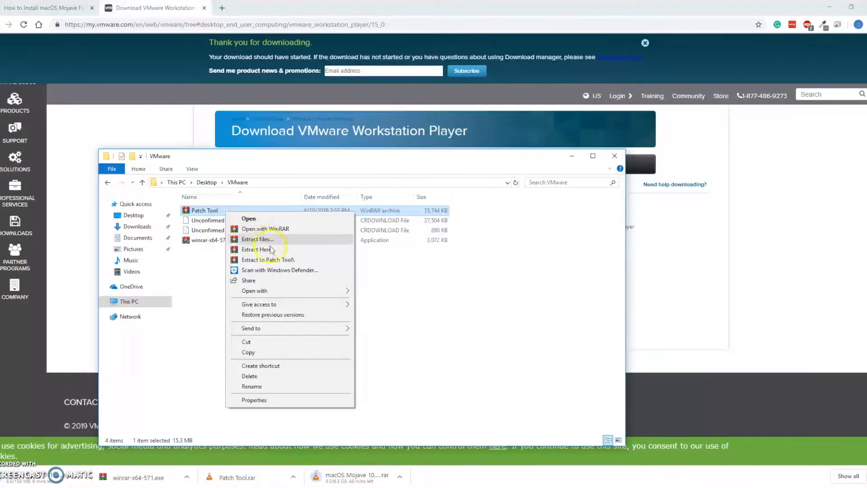
pyautogui.click(256, 249)
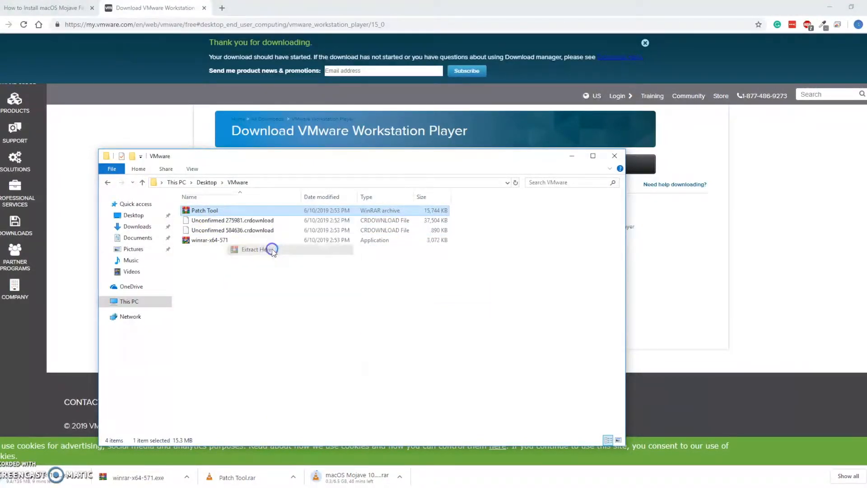
pyautogui.click(211, 211)
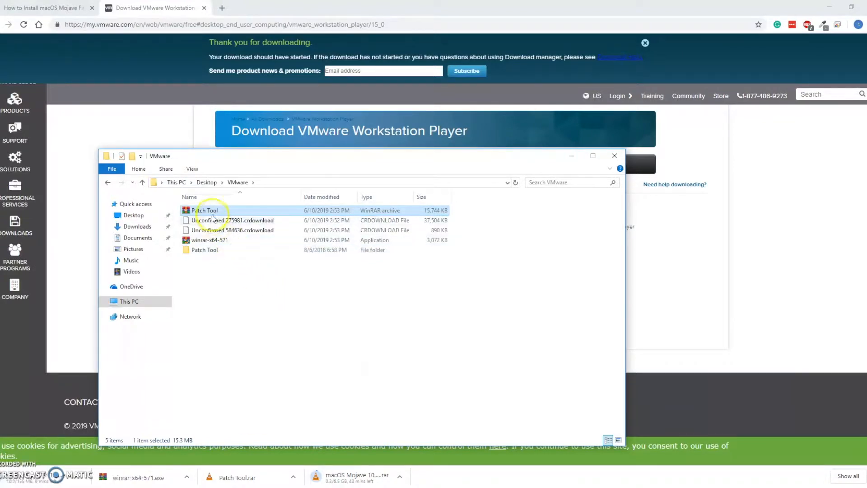
pyautogui.click(216, 212)
pyautogui.press('Delete')
pyautogui.click(192, 295)
pyautogui.press('Delete')
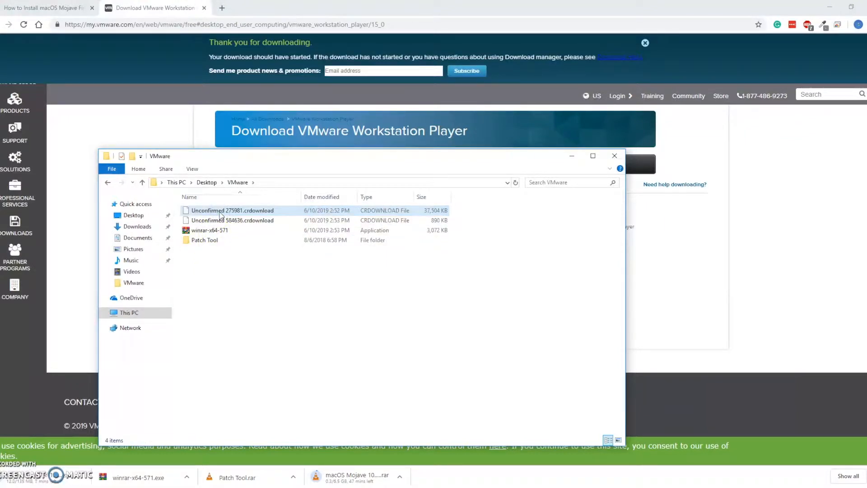
pyautogui.click(229, 251)
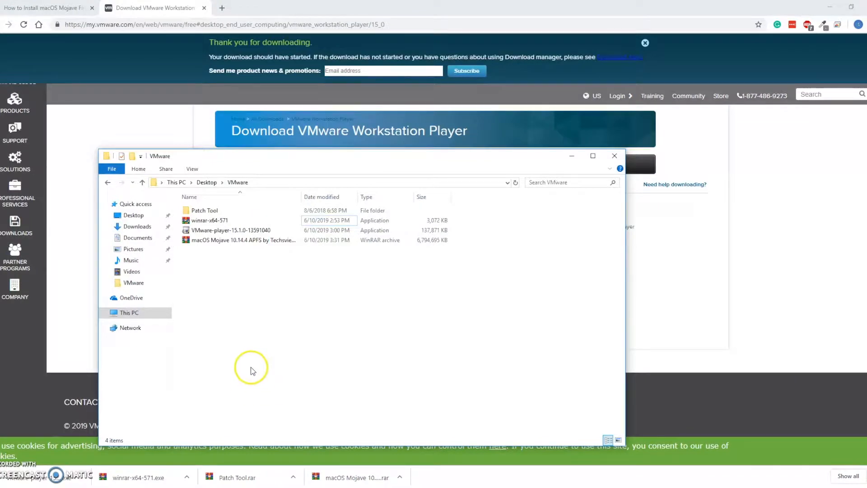
# Step: Extract the macOS Mojave 10.14.4 APFS archive into the VMware folder
pyautogui.click(236, 242)
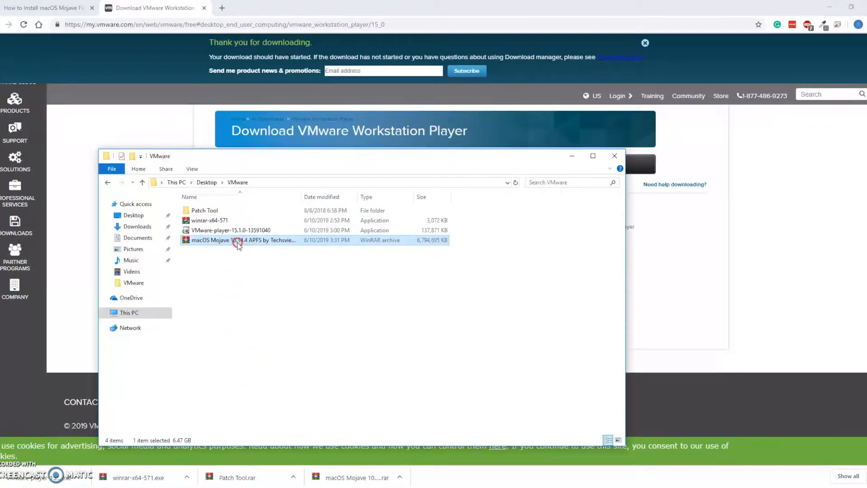
pyautogui.rightClick(235, 242)
pyautogui.click(286, 280)
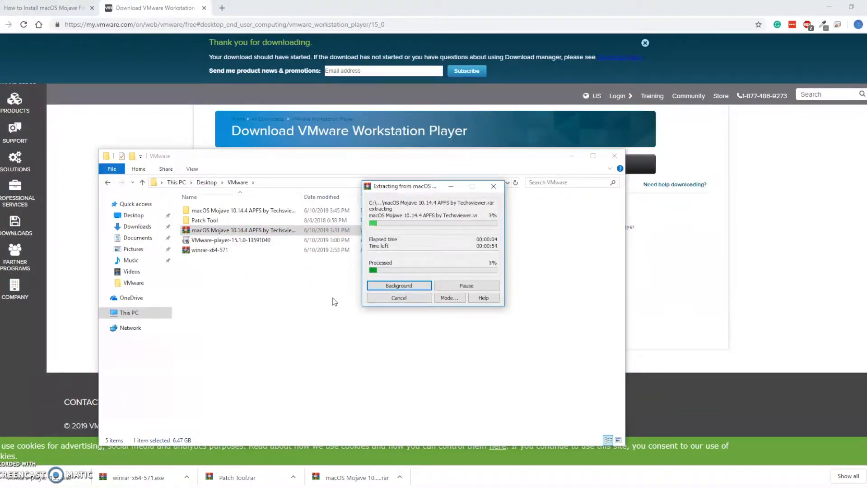
pyautogui.click(256, 276)
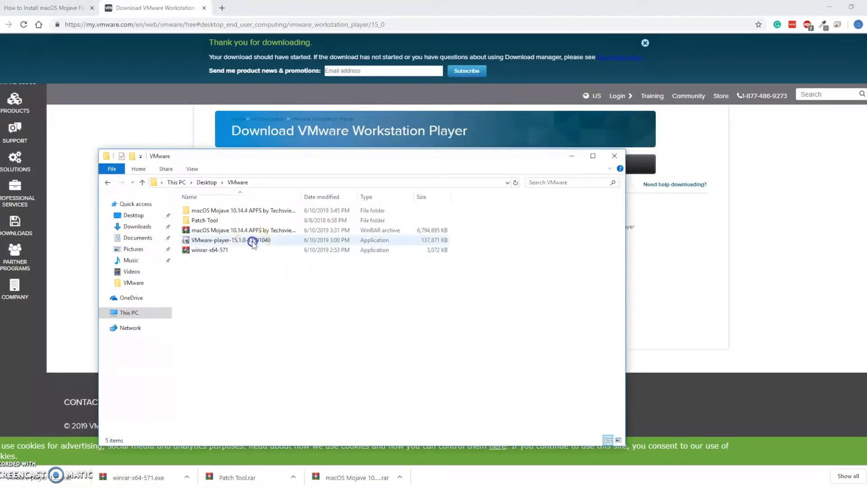
# Step: Run the VMware-player-15.1.0-13591040 installer and accept its End-User License Agreement
pyautogui.click(253, 243)
pyautogui.click(253, 243)
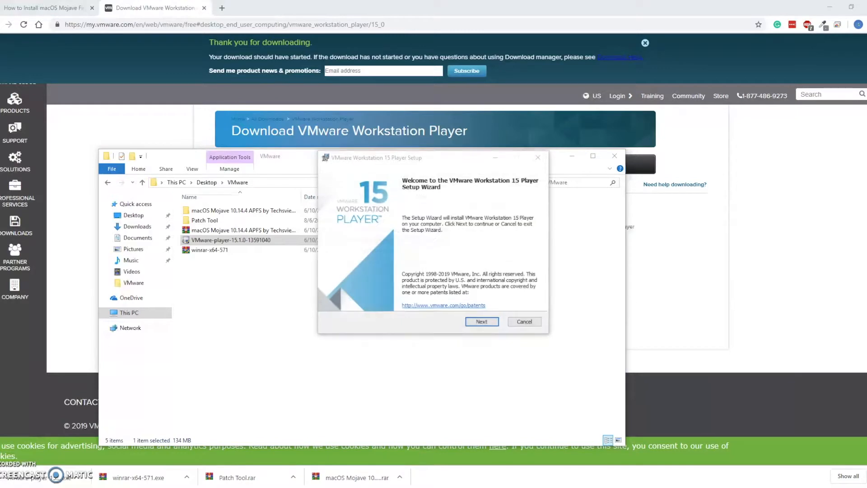
pyautogui.click(488, 322)
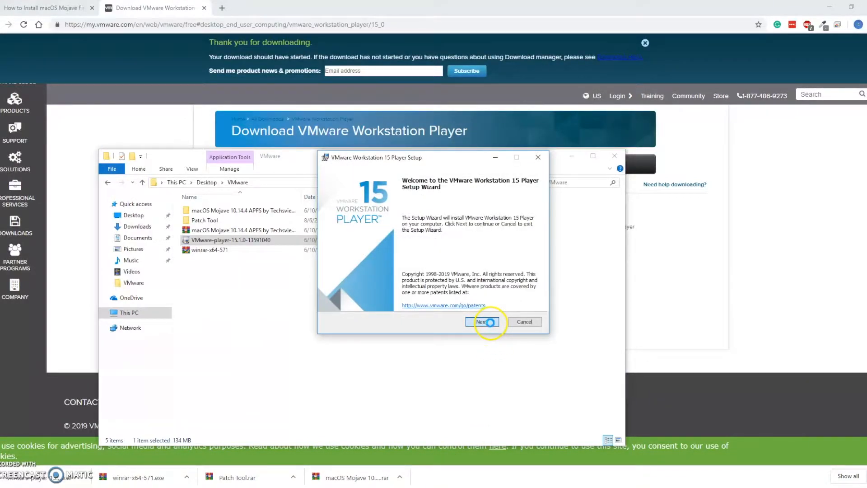
pyautogui.click(408, 299)
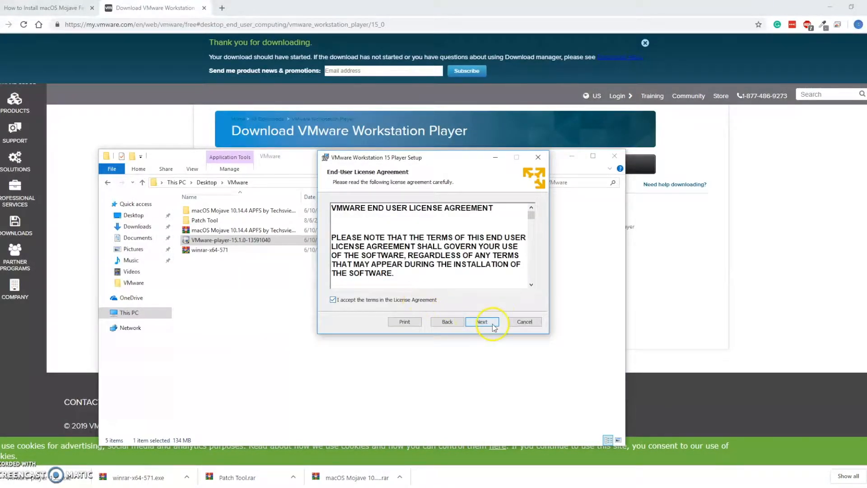
pyautogui.click(482, 322)
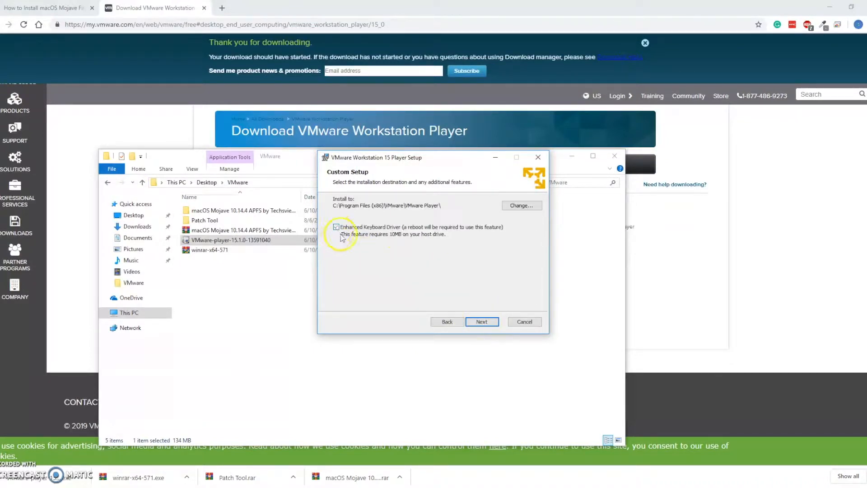
# Step: Continue the player setup with the Enhanced Keyboard Driver included, and opt out of the VMware Customer Experience Improvement Program
pyautogui.click(487, 324)
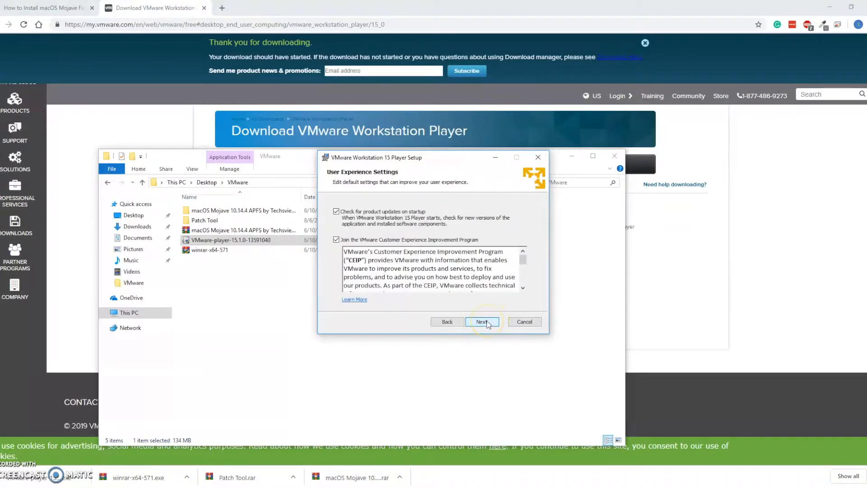
pyautogui.click(337, 239)
pyautogui.click(491, 324)
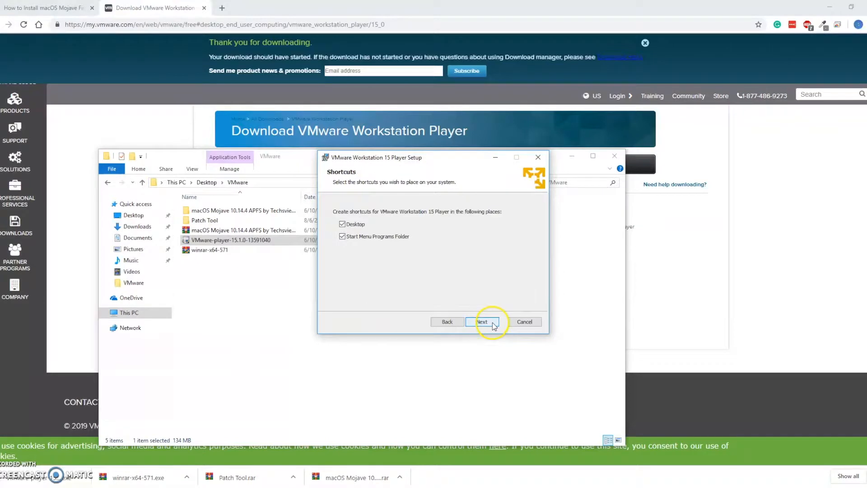
# Step: Install VMware Workstation 15 Player with Desktop and Start Menu shortcuts, finish the setup, and restart the system
pyautogui.click(491, 323)
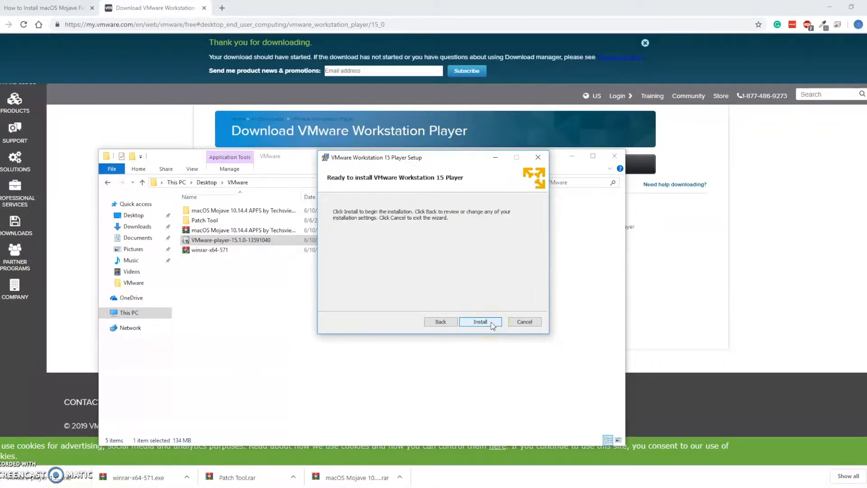
pyautogui.click(491, 323)
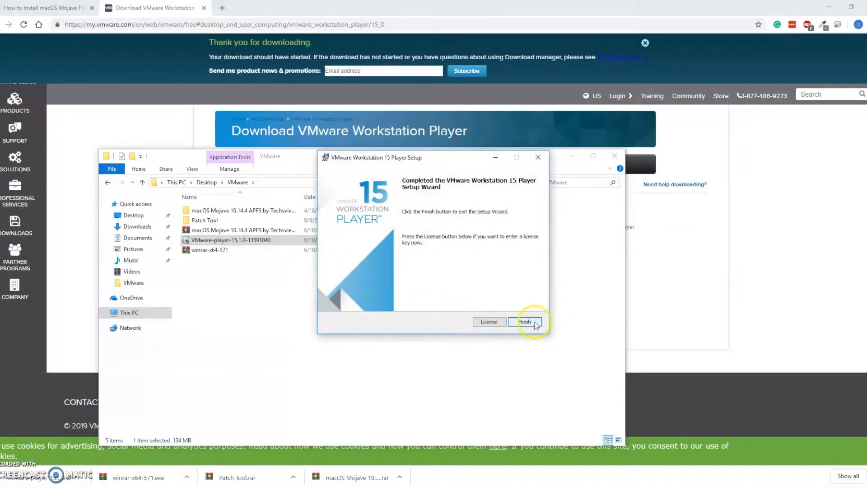
pyautogui.click(524, 322)
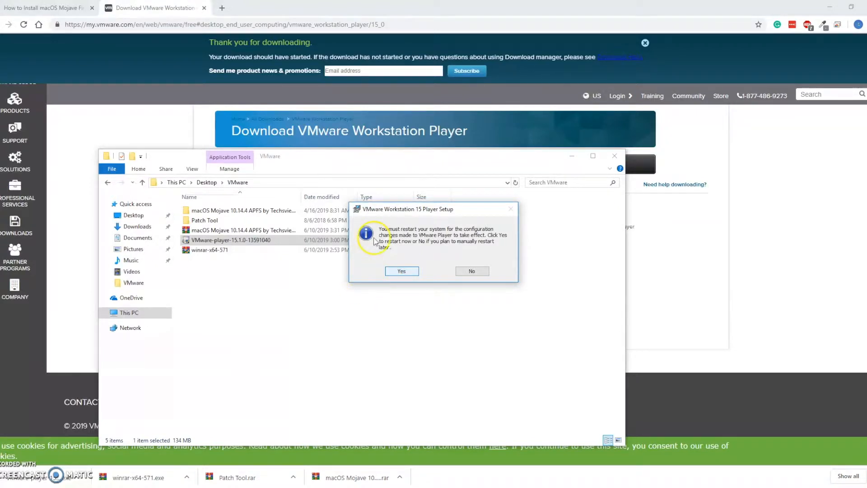
pyautogui.click(402, 270)
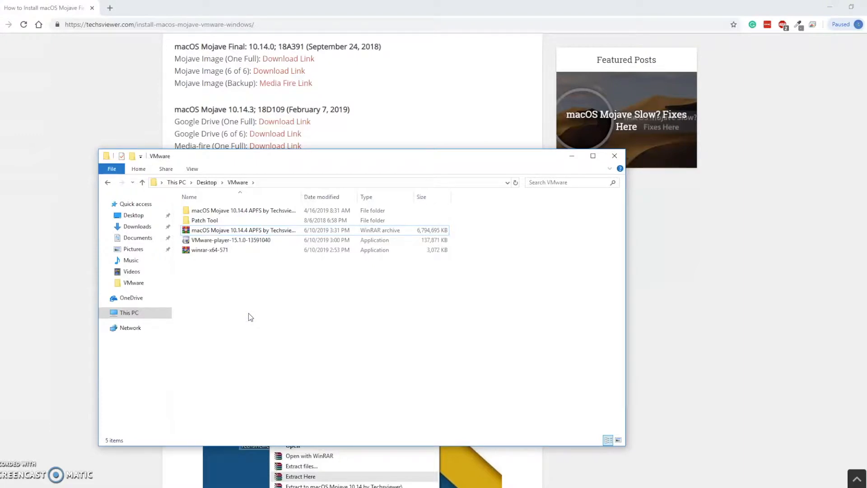
# Step: Delete the macOS Mojave 10.14.4 archive and the winrar-x64-571 and VMware-player-15.1.0-13591040 installers from the VMware folder
pyautogui.click(244, 231)
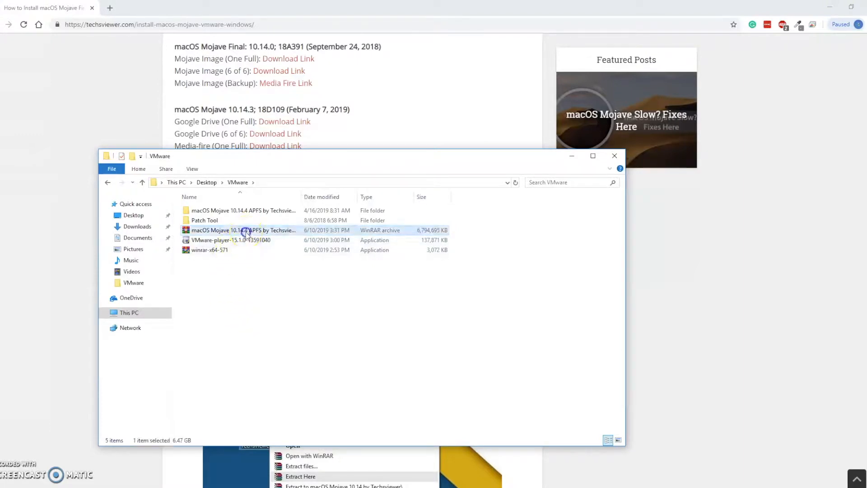
pyautogui.press('Delete')
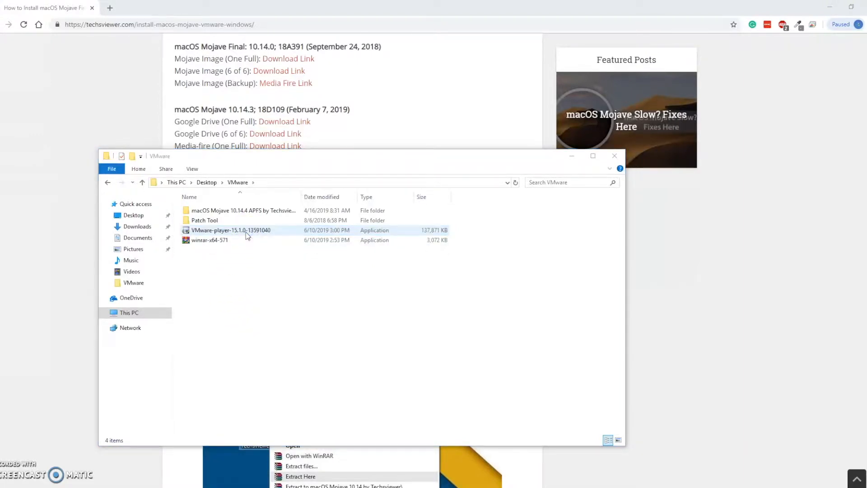
pyautogui.click(244, 241)
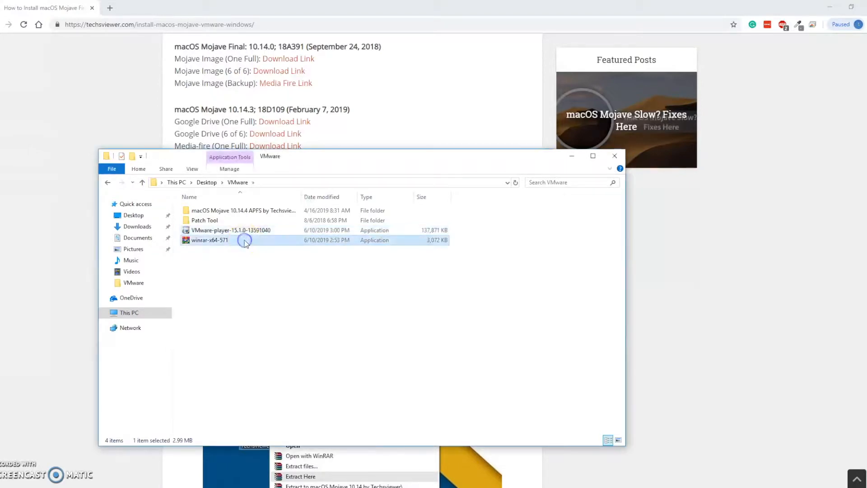
pyautogui.press('Delete')
pyautogui.click(249, 232)
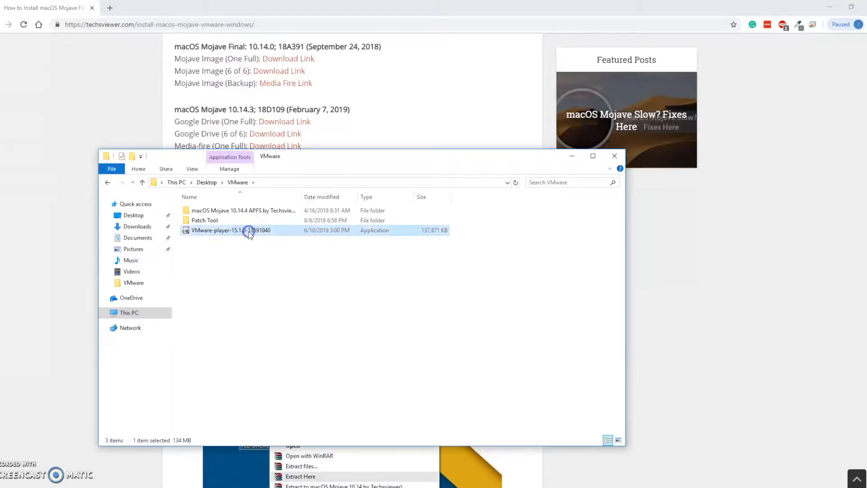
pyautogui.press('Delete')
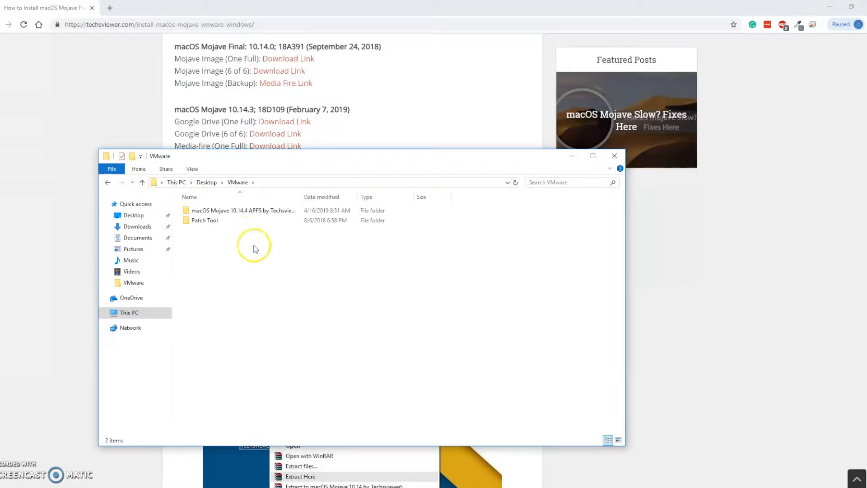
# Step: Launch VMware Workstation 15 Player and continue with the free non-commercial use option
pyautogui.click(5, 484)
pyautogui.write('w')
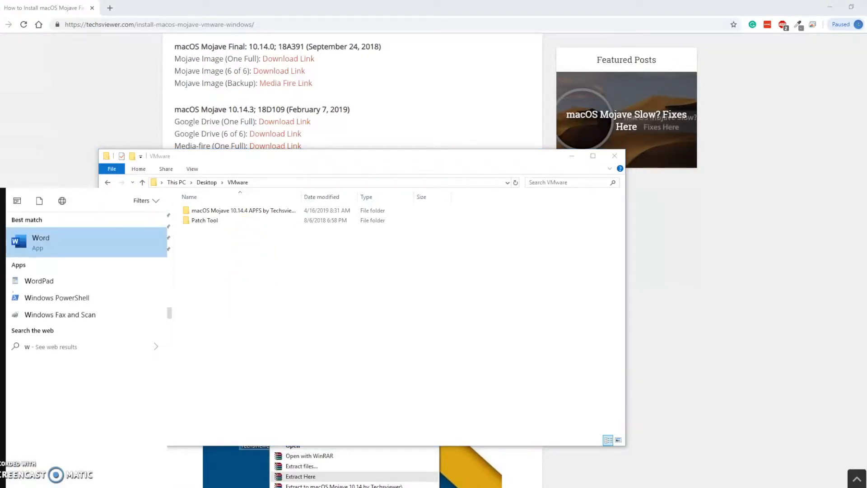
pyautogui.press('BackSpace')
pyautogui.write('vm')
pyautogui.press('Return')
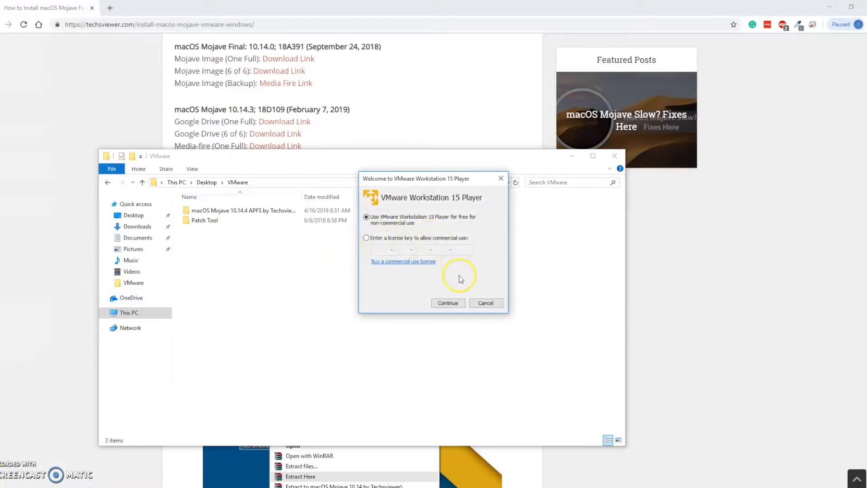
pyautogui.click(448, 303)
pyautogui.click(458, 304)
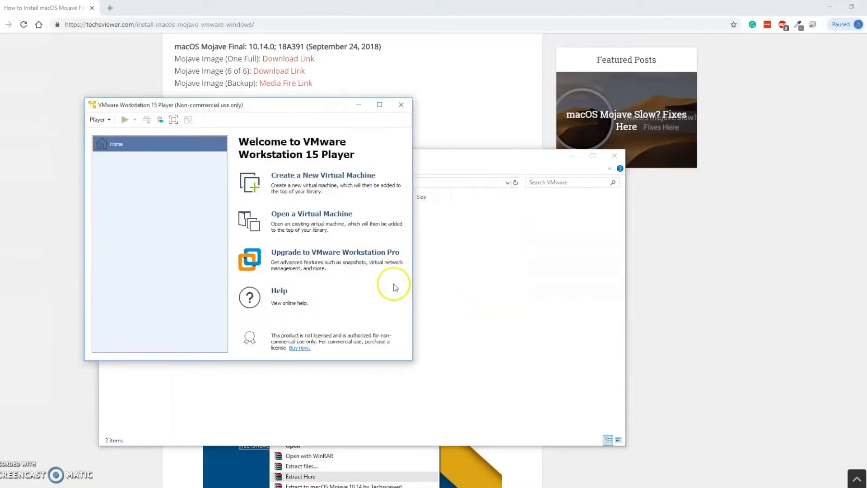
# Step: Check which guest operating systems the New Virtual Machine Wizard offers, cancel the wizard, and close the player
pyautogui.moveTo(277, 106); pyautogui.dragTo(424, 102)
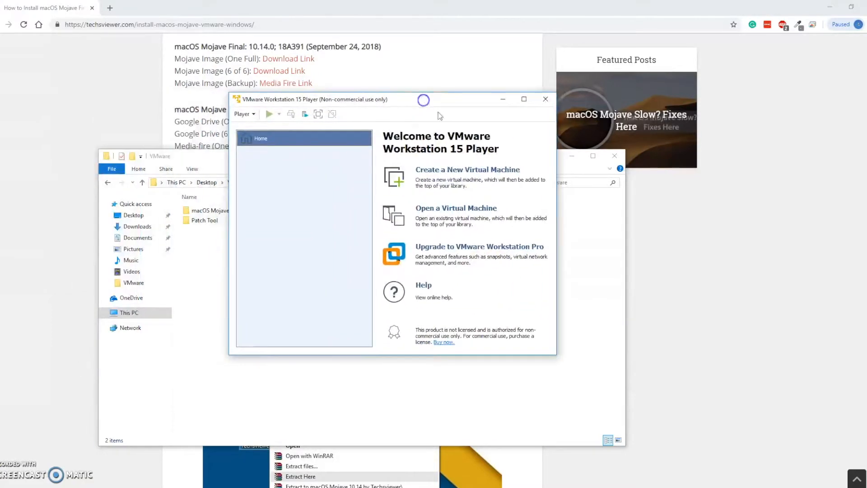
pyautogui.click(452, 170)
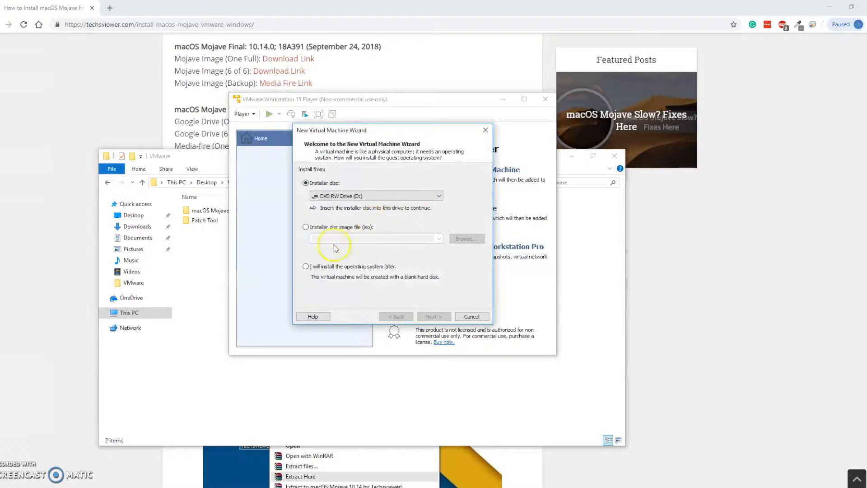
pyautogui.click(306, 267)
pyautogui.click(433, 316)
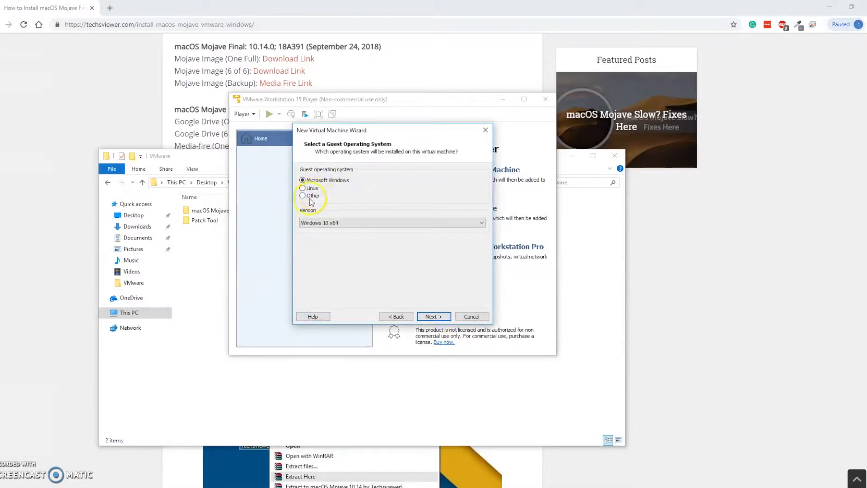
pyautogui.click(472, 316)
pyautogui.click(546, 99)
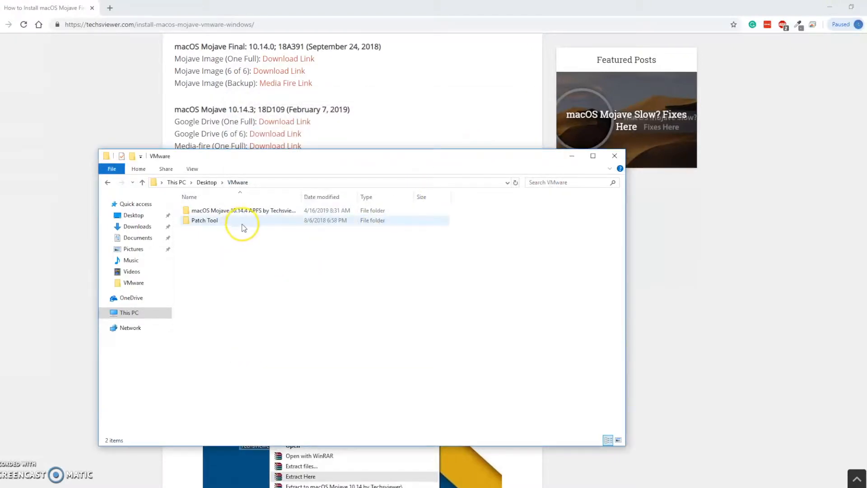
# Step: Run win-install as administrator from the Patch Tool's unlocker210 folder and return to the VMware folder
pyautogui.doubleClick(250, 222)
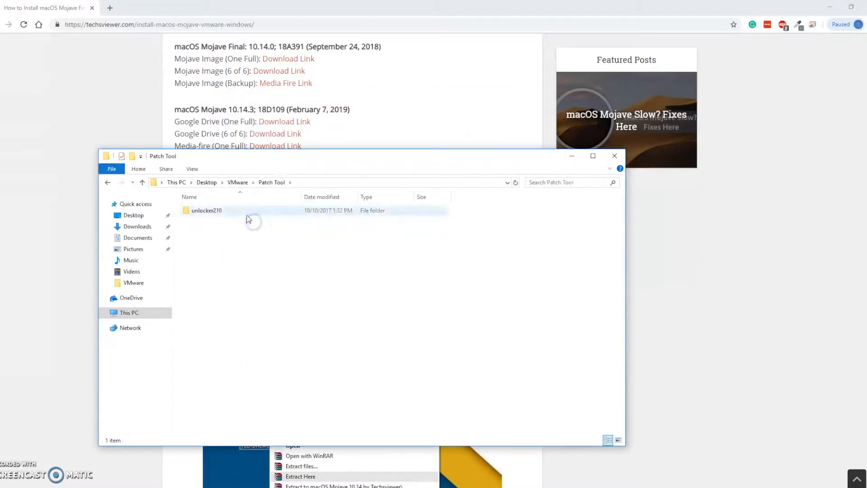
pyautogui.doubleClick(248, 214)
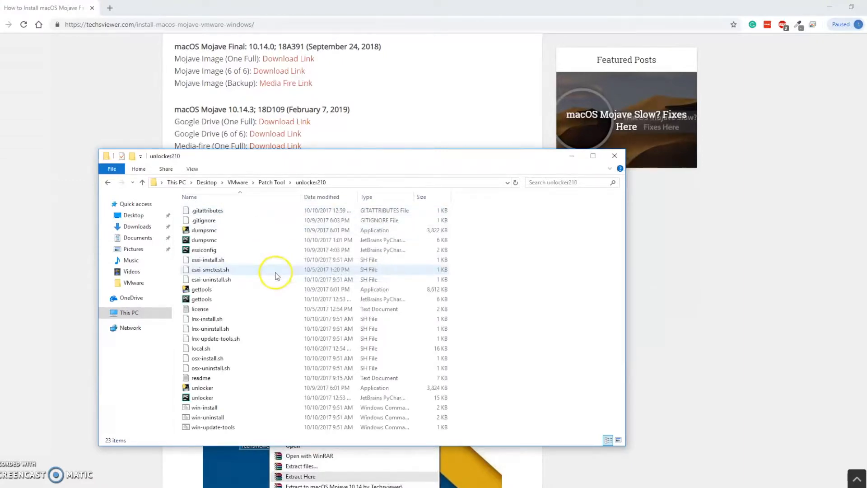
pyautogui.click(219, 408)
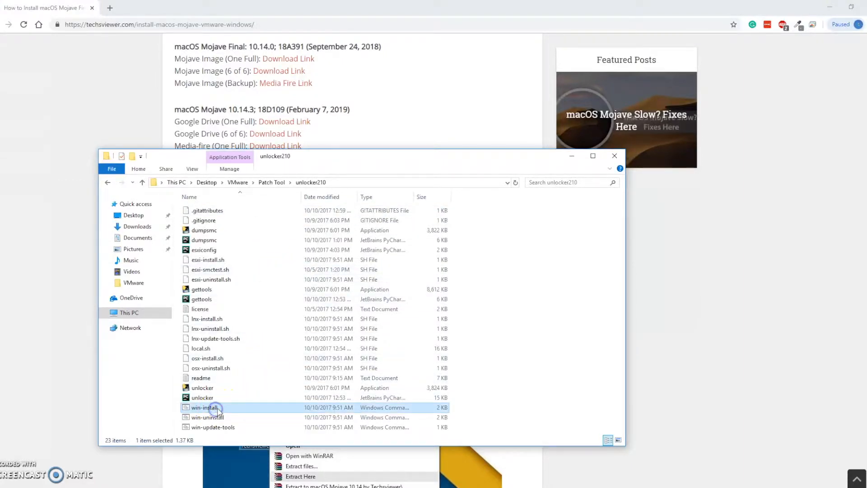
pyautogui.rightClick(219, 409)
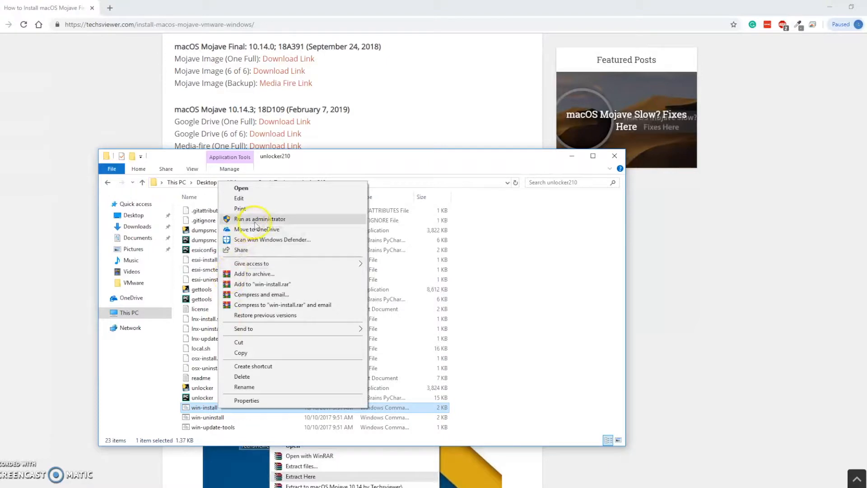
pyautogui.click(255, 220)
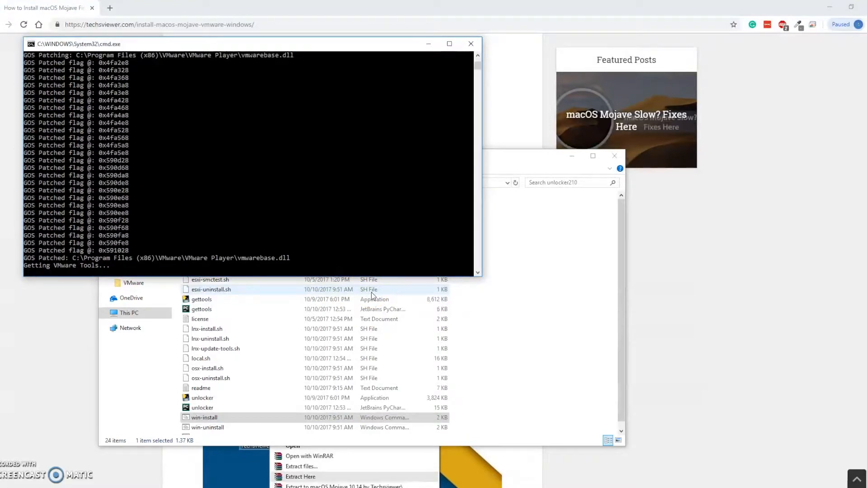
pyautogui.click(142, 182)
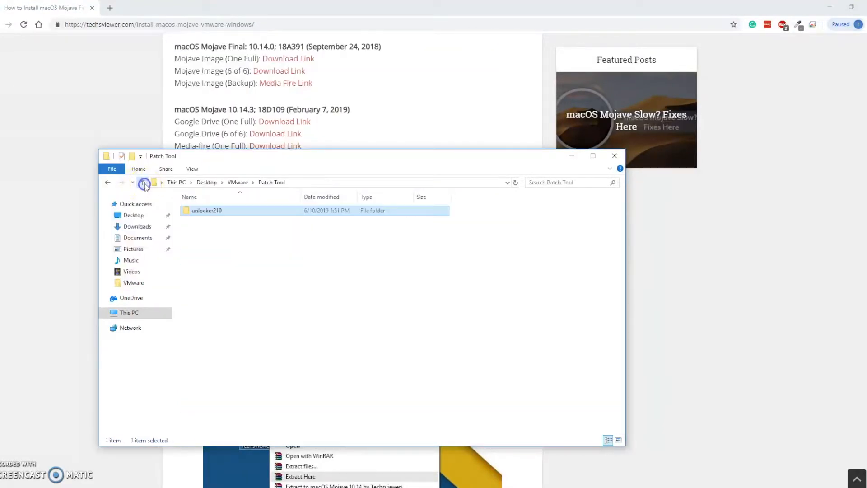
pyautogui.click(142, 182)
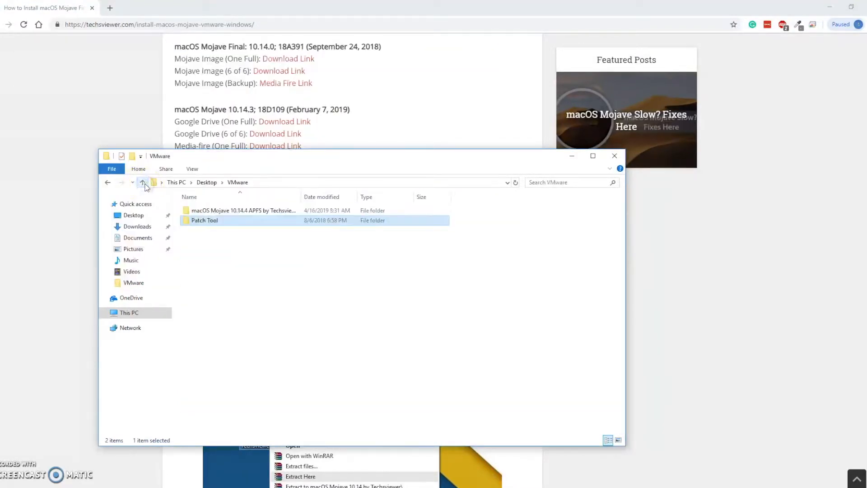
# Step: Reopen VMware Workstation 15 Player and start a new virtual machine whose operating system will be installed later
pyautogui.press('super')
pyautogui.write('vm')
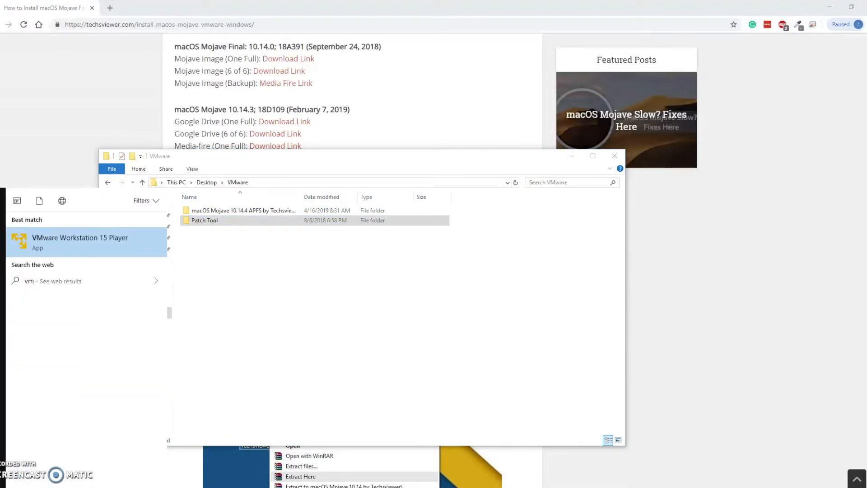
pyautogui.press('Return')
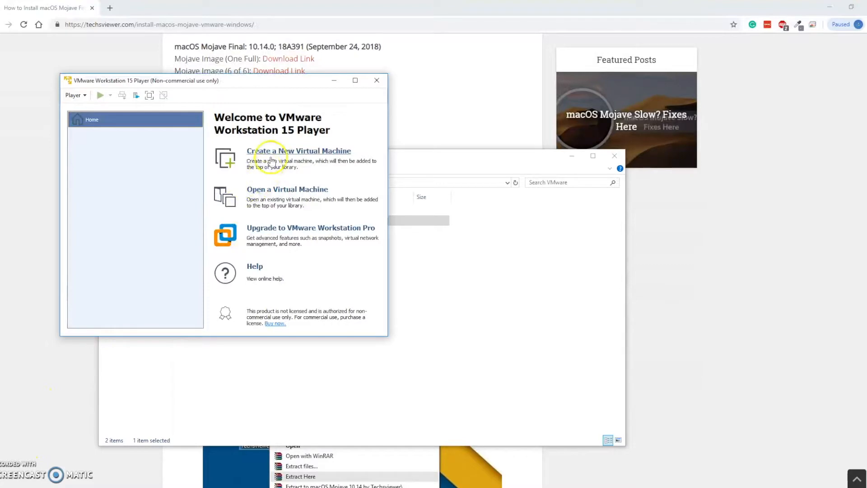
pyautogui.click(279, 152)
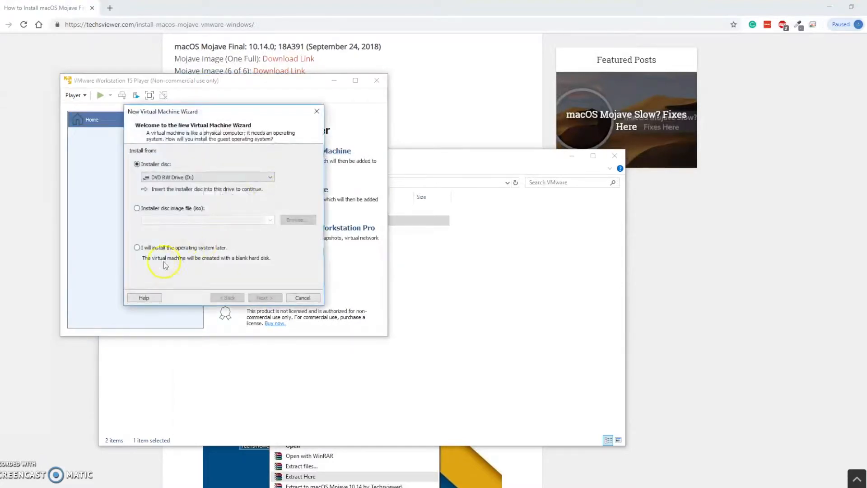
pyautogui.click(137, 248)
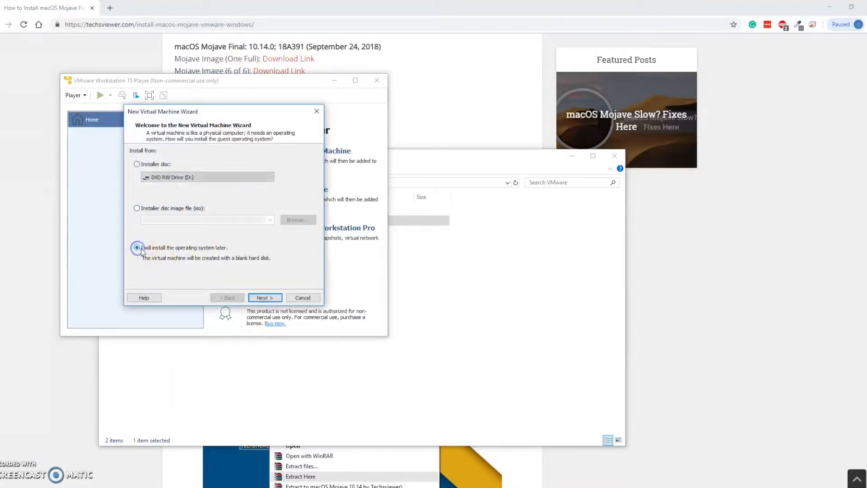
pyautogui.click(265, 297)
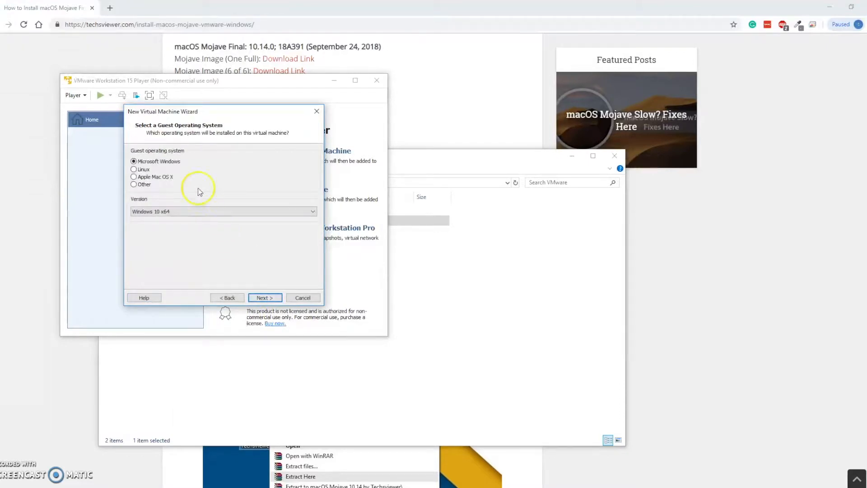
# Step: Choose Apple Mac OS X as the guest operating system with version macOS 10.14, and continue
pyautogui.click(144, 177)
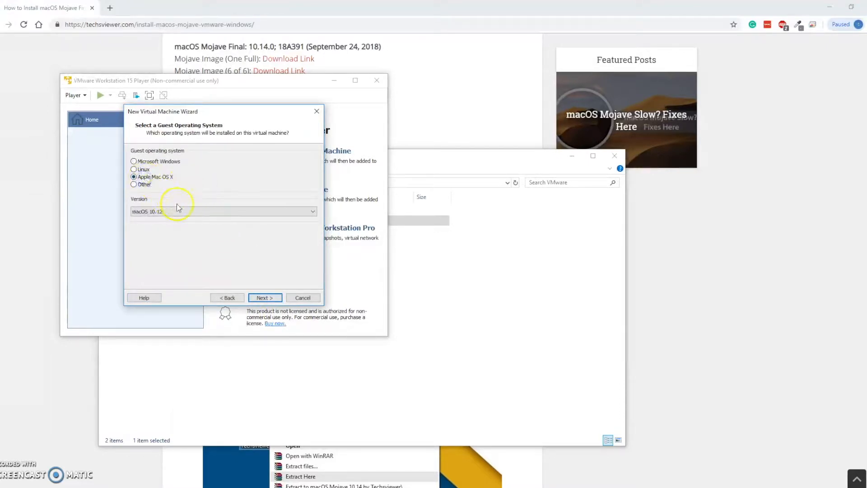
pyautogui.moveTo(209, 111); pyautogui.dragTo(397, 131)
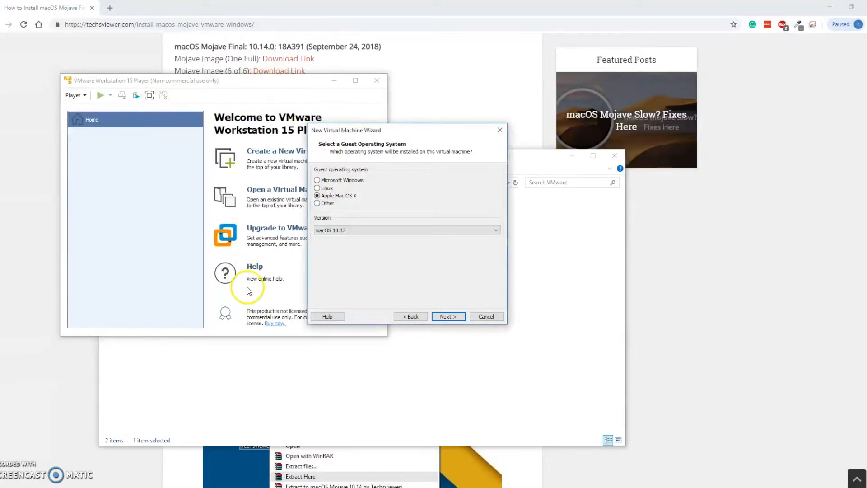
pyautogui.click(364, 231)
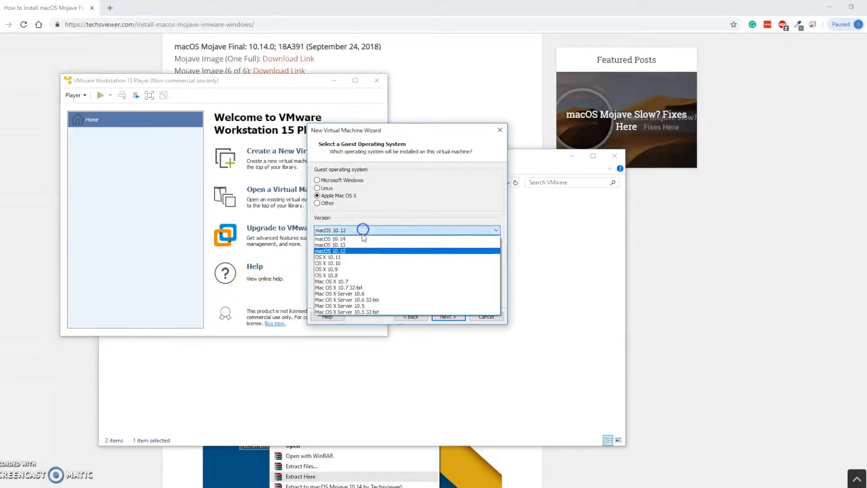
pyautogui.click(359, 239)
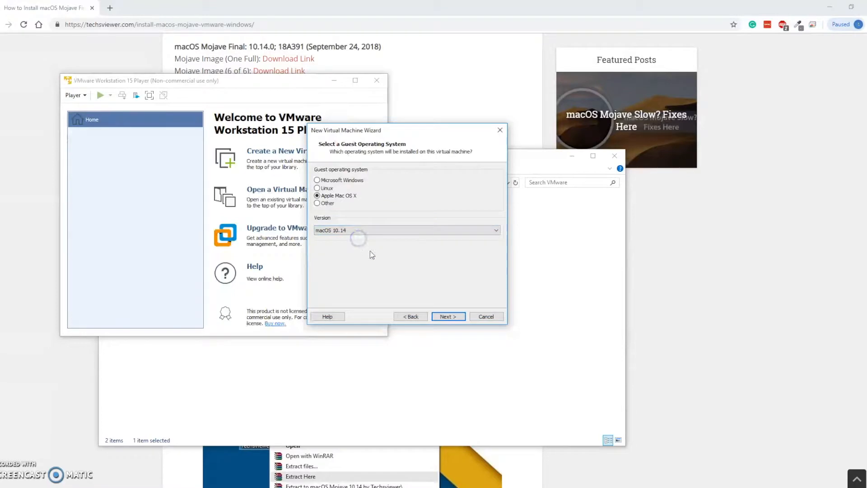
pyautogui.click(443, 318)
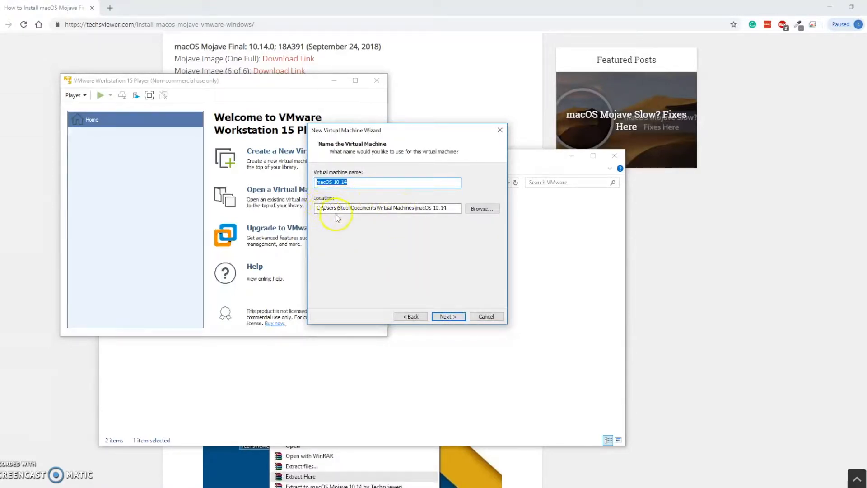
# Step: Create a new folder named VMImage inside the Desktop's VMware folder and use it as the virtual machine's location
pyautogui.click(492, 211)
pyautogui.click(386, 213)
pyautogui.scroll(-3, 418, 259)
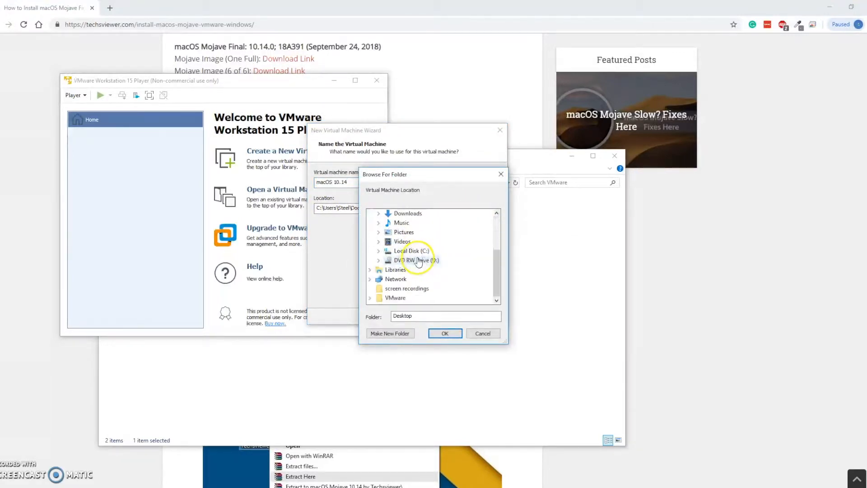
pyautogui.click(397, 293)
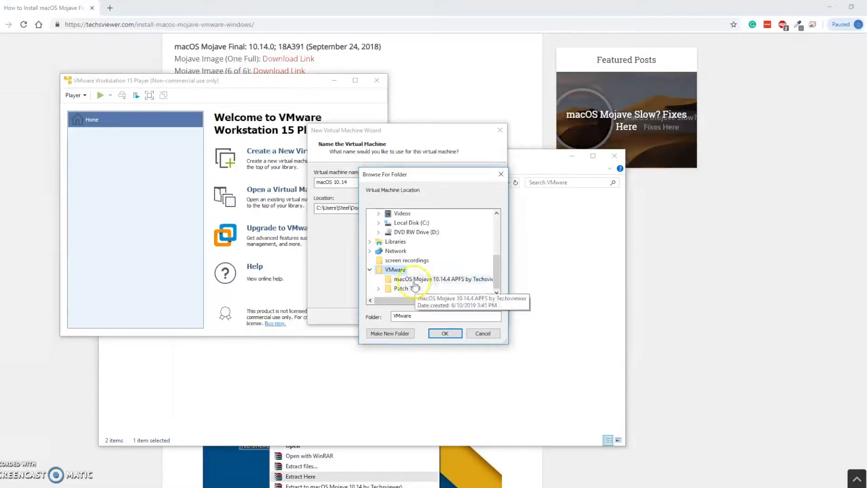
pyautogui.click(399, 334)
pyautogui.write('VMImage')
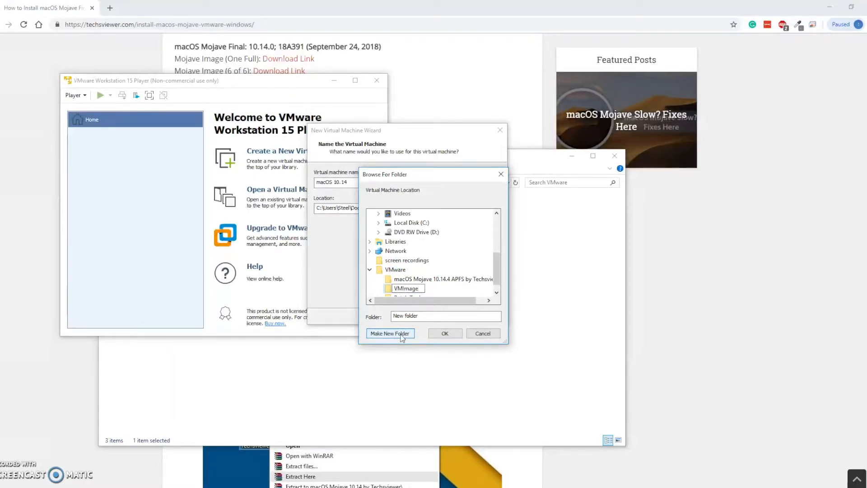
pyautogui.press('Return')
pyautogui.click(445, 333)
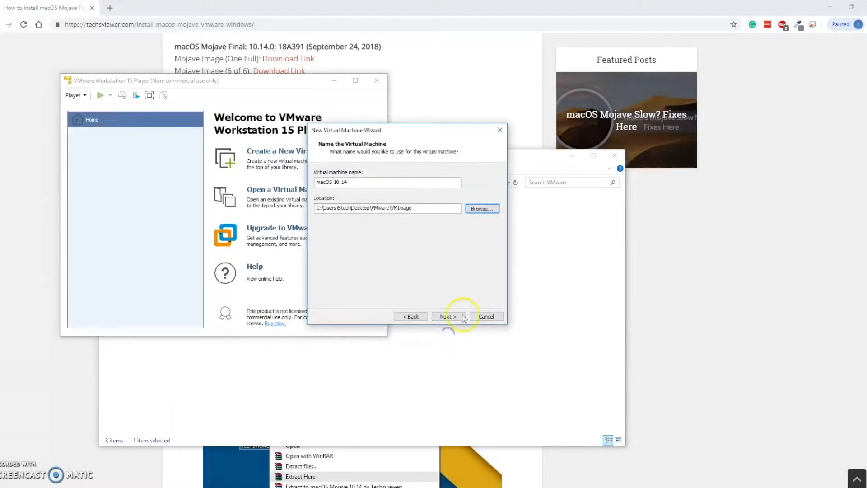
# Step: Continue to the disk capacity, store the 40 GB virtual disk as a single file, and finish creating the virtual machine
pyautogui.click(451, 316)
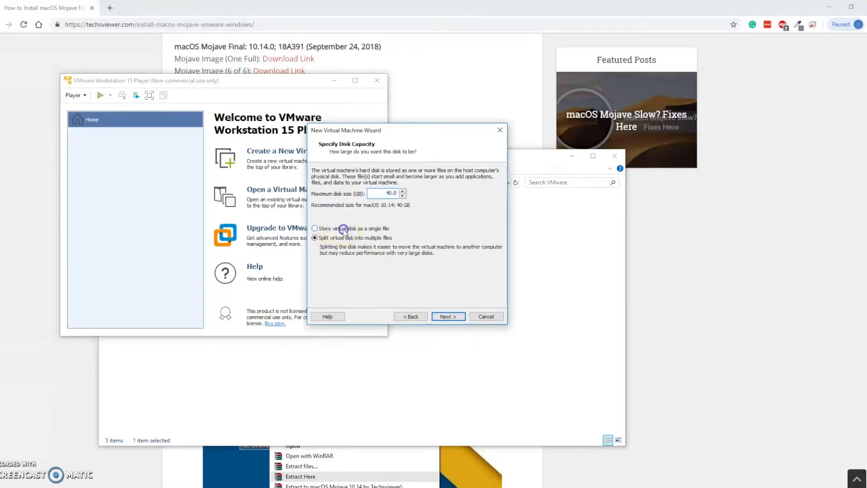
pyautogui.click(447, 316)
pyautogui.click(448, 317)
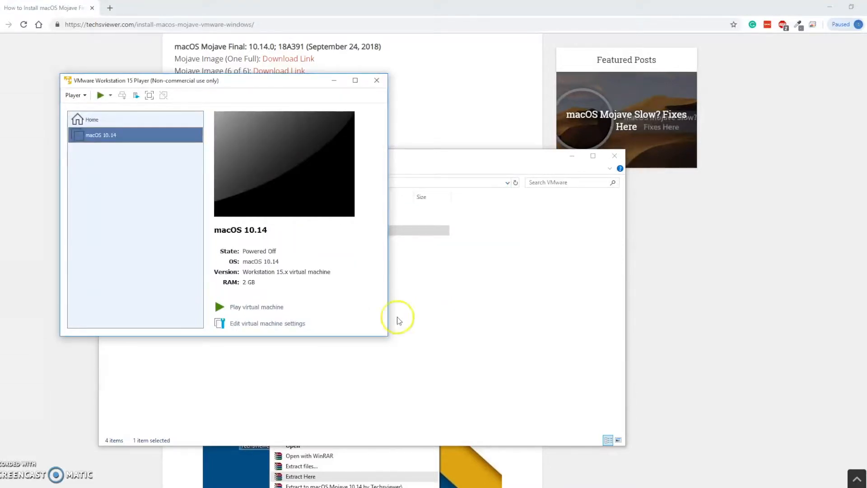
# Step: Open the macOS 10.14 virtual machine's settings and remove its 40 GB SATA hard disk
pyautogui.click(285, 324)
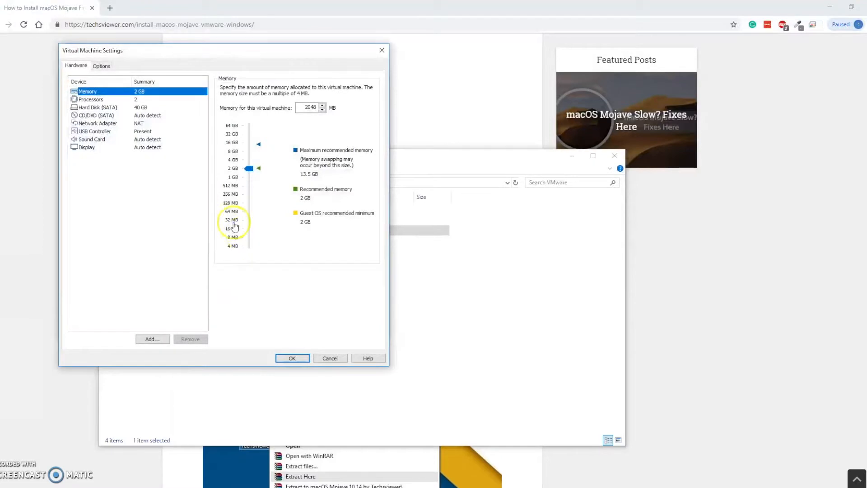
pyautogui.moveTo(184, 56); pyautogui.dragTo(476, 75)
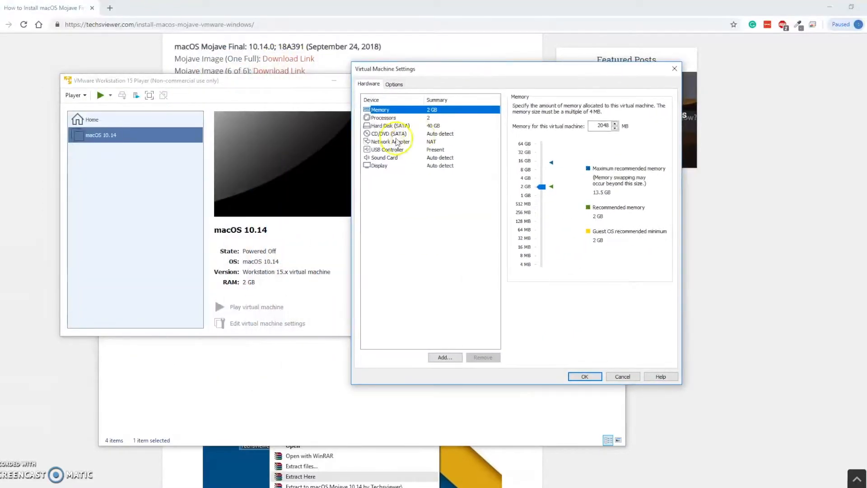
pyautogui.click(388, 126)
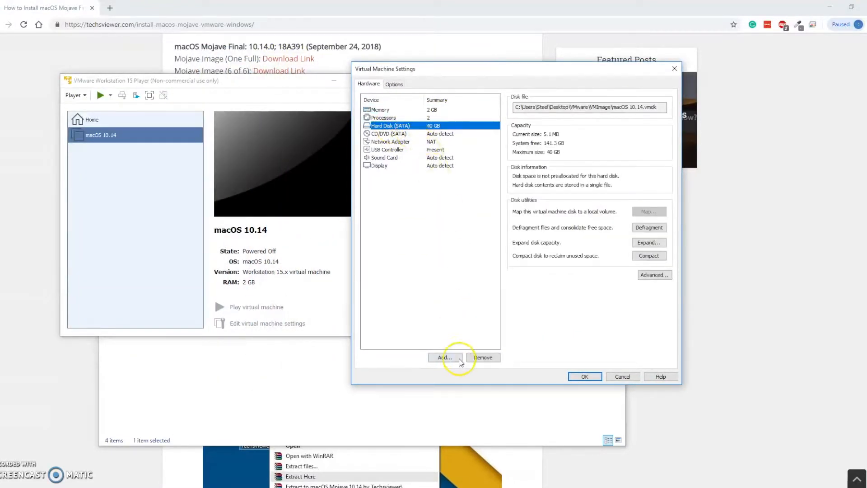
pyautogui.click(480, 357)
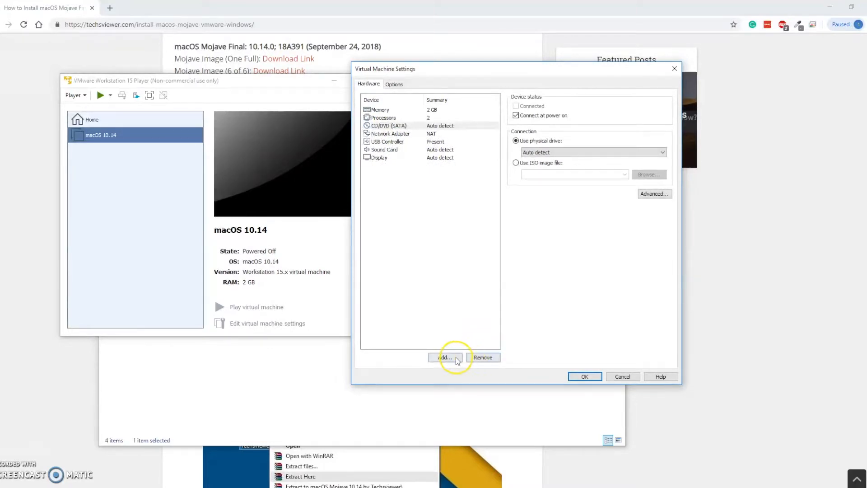
# Step: Start adding a SATA hard disk to the virtual machine that uses an existing virtual disk
pyautogui.click(444, 358)
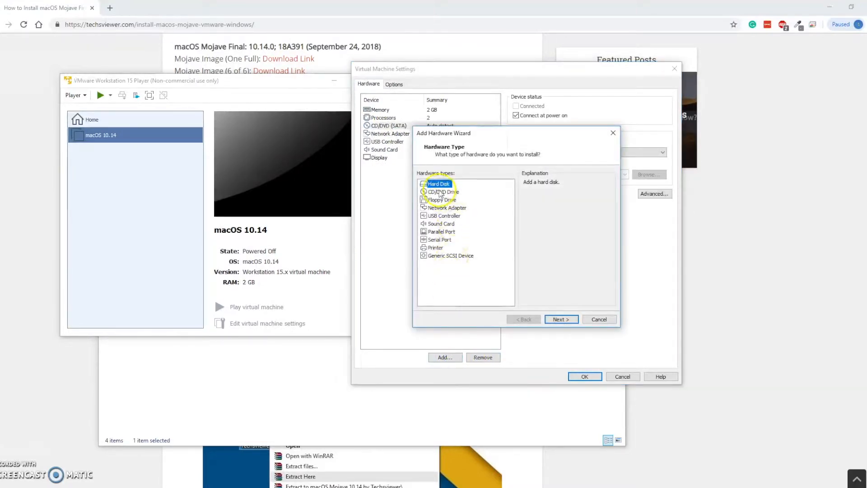
pyautogui.click(560, 319)
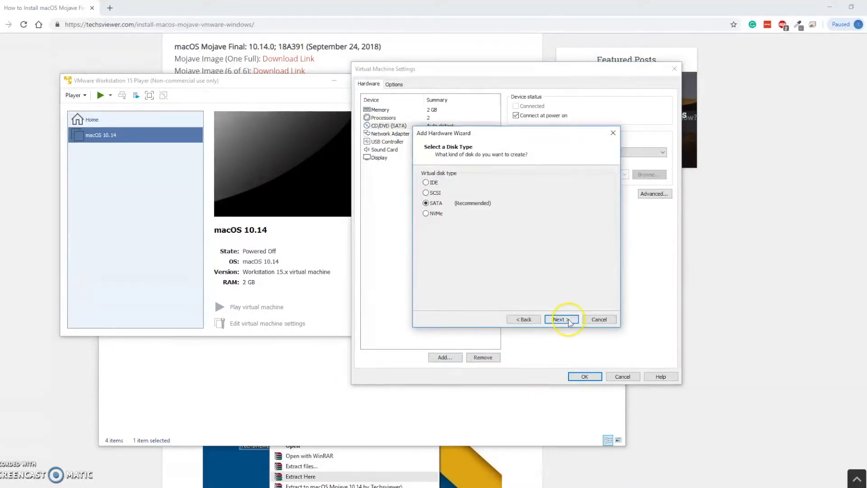
pyautogui.click(435, 204)
pyautogui.click(565, 321)
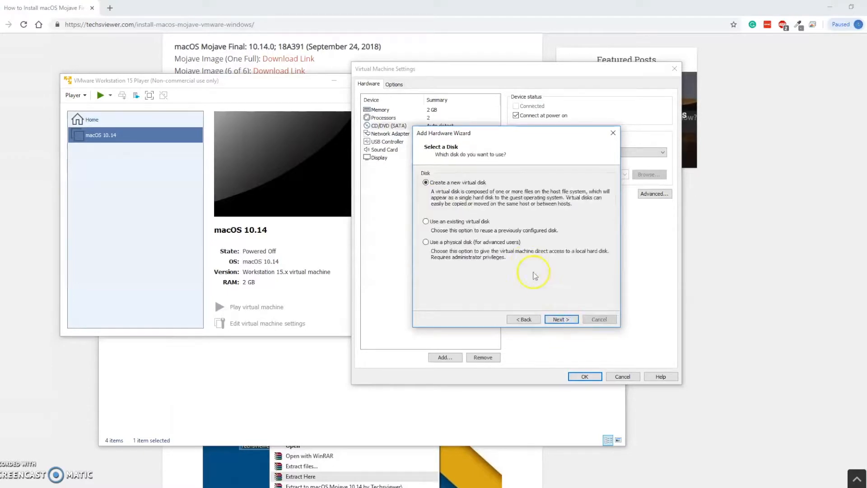
pyautogui.click(449, 223)
pyautogui.click(560, 320)
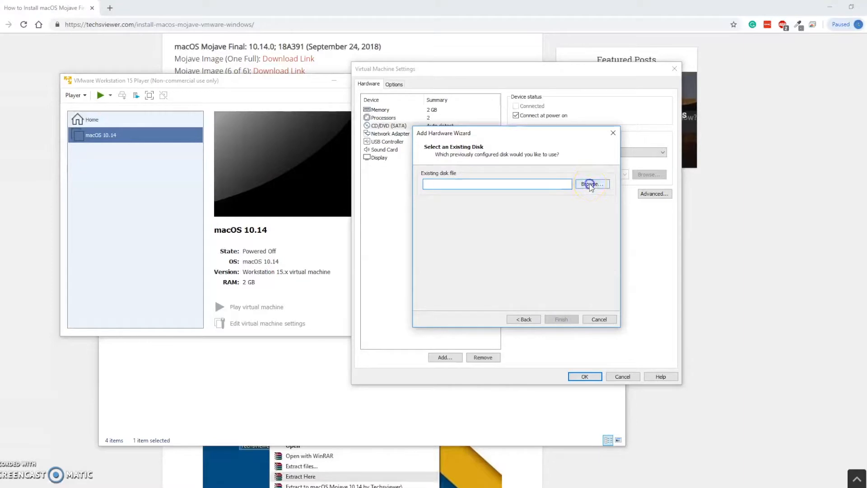
# Step: Choose the virtual disk file in VMware's macOS Mojave 10.14.4 APFS by Techsviewer folder and finish adding the hard disk
pyautogui.click(591, 186)
pyautogui.moveTo(471, 124); pyautogui.dragTo(303, 116)
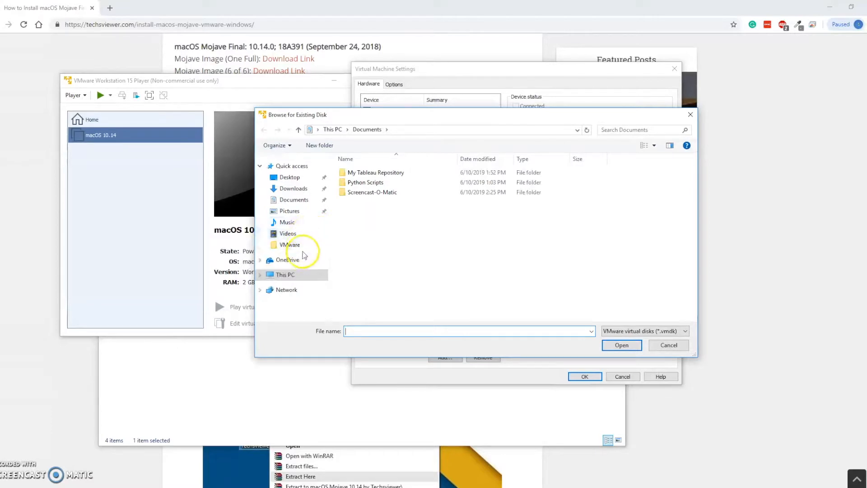
pyautogui.click(289, 177)
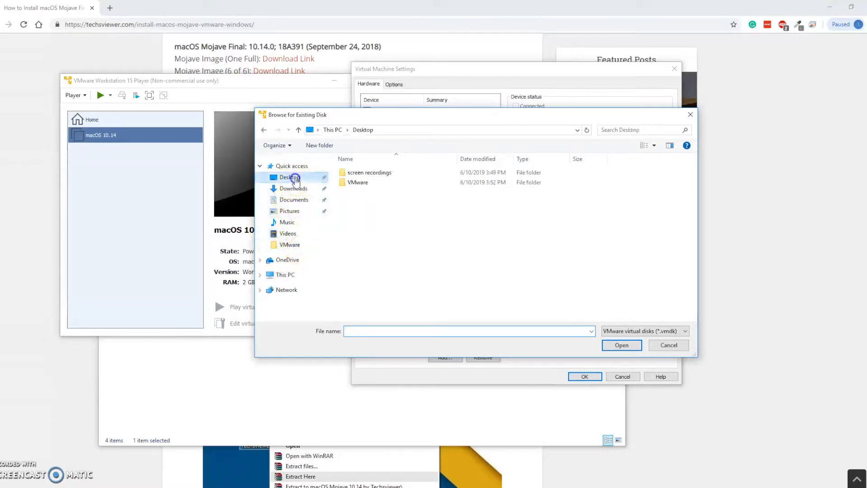
pyautogui.doubleClick(370, 182)
pyautogui.doubleClick(390, 174)
pyautogui.click(391, 173)
pyautogui.click(619, 344)
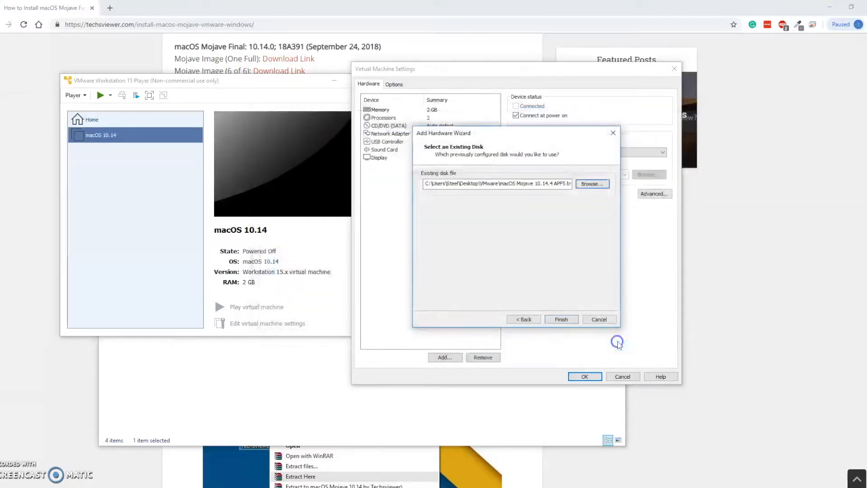
pyautogui.click(561, 320)
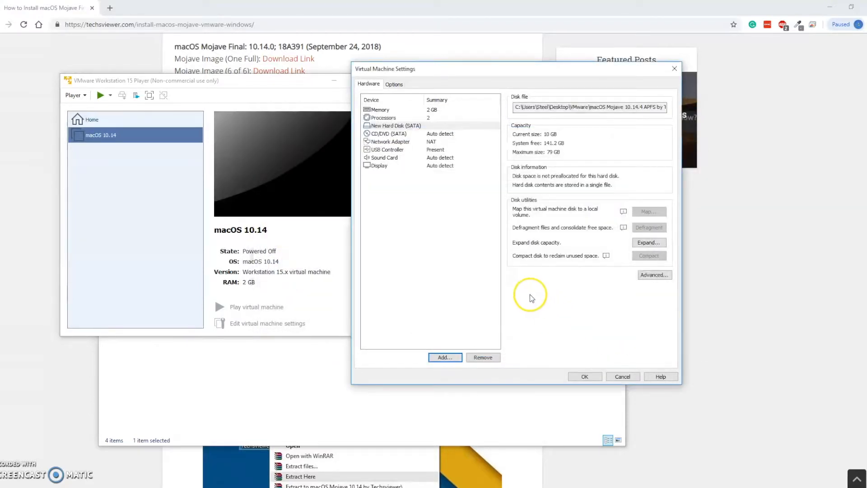
# Step: Set the virtual machine's memory to 10088 MB
pyautogui.click(404, 110)
pyautogui.moveTo(448, 70); pyautogui.dragTo(262, 72)
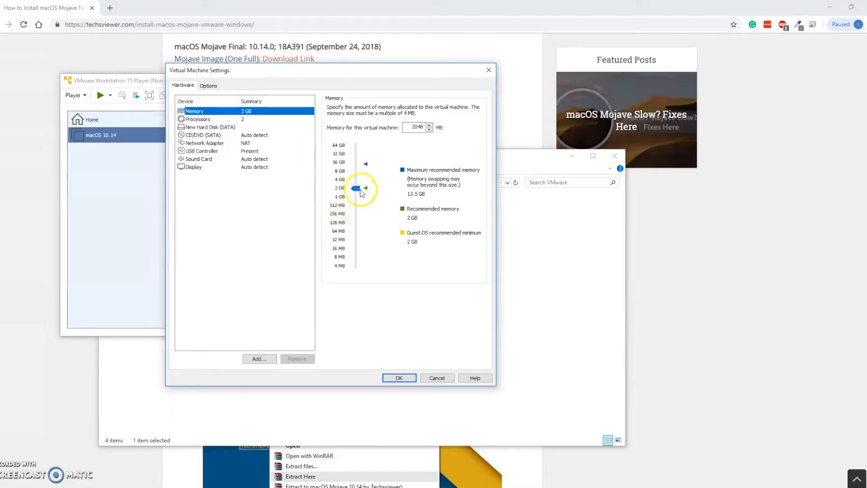
pyautogui.moveTo(359, 191); pyautogui.dragTo(356, 170)
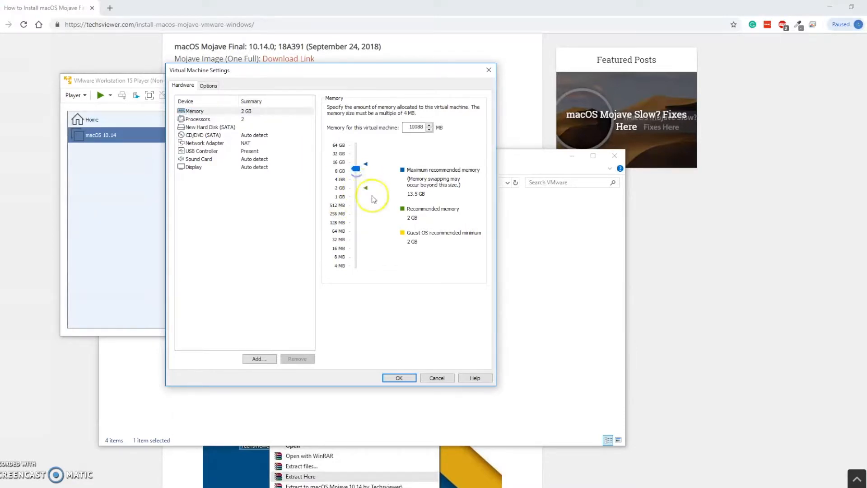
# Step: Set the virtual machine's number of processor cores to 3
pyautogui.click(197, 119)
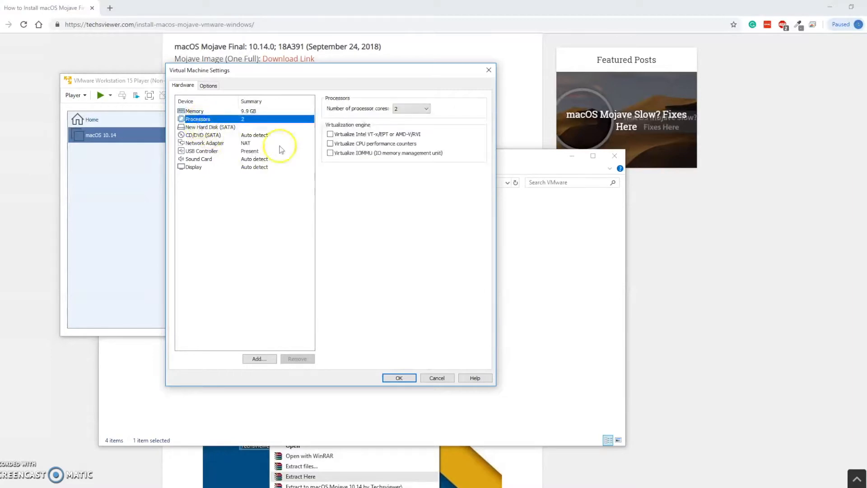
pyautogui.click(406, 108)
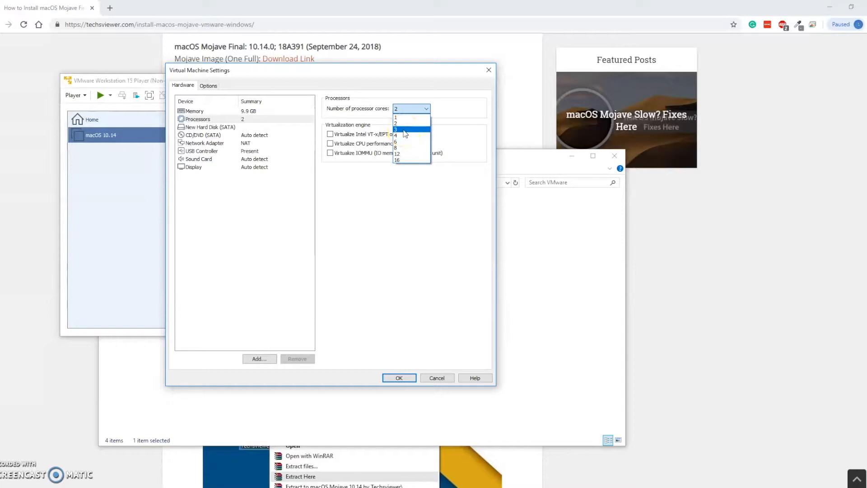
pyautogui.click(403, 130)
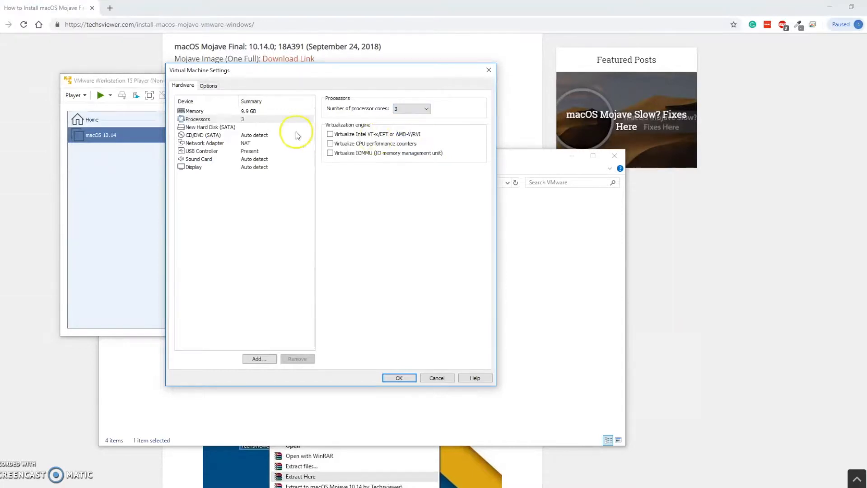
# Step: Check the host PC's CPU and memory details in Task Manager, close it, and save the virtual machine settings
pyautogui.click(252, 112)
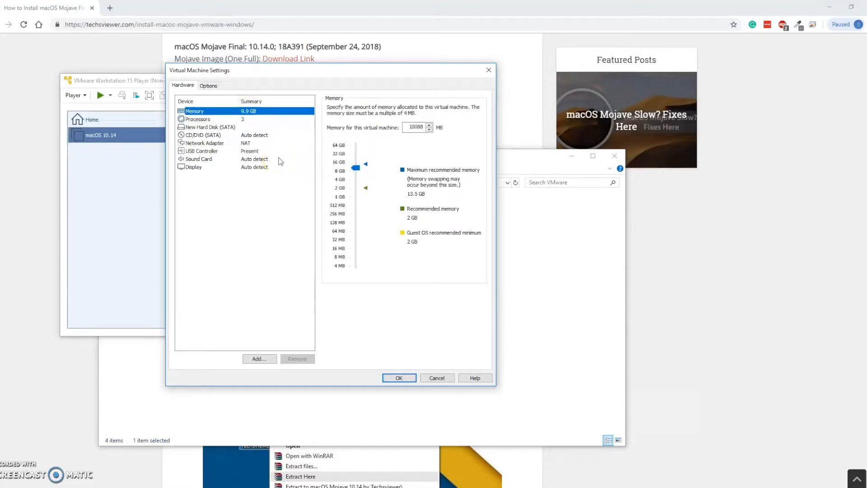
pyautogui.hotkey('ctrl', 'shift', 'Escape')
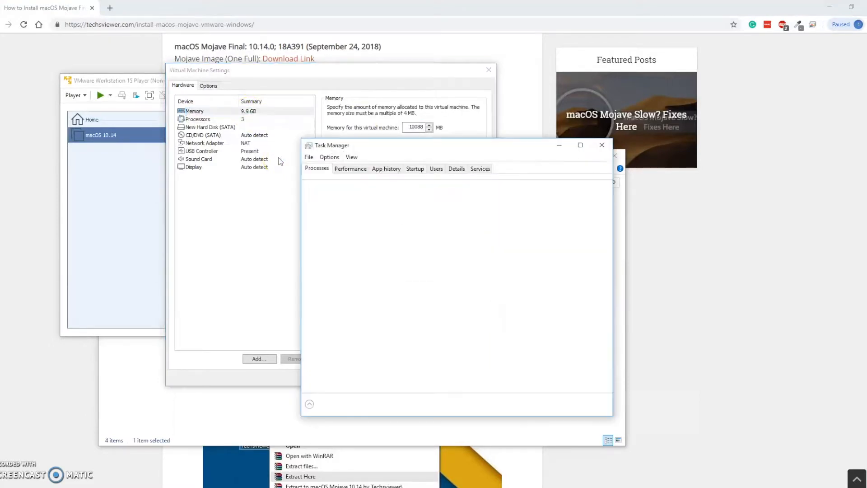
pyautogui.click(353, 169)
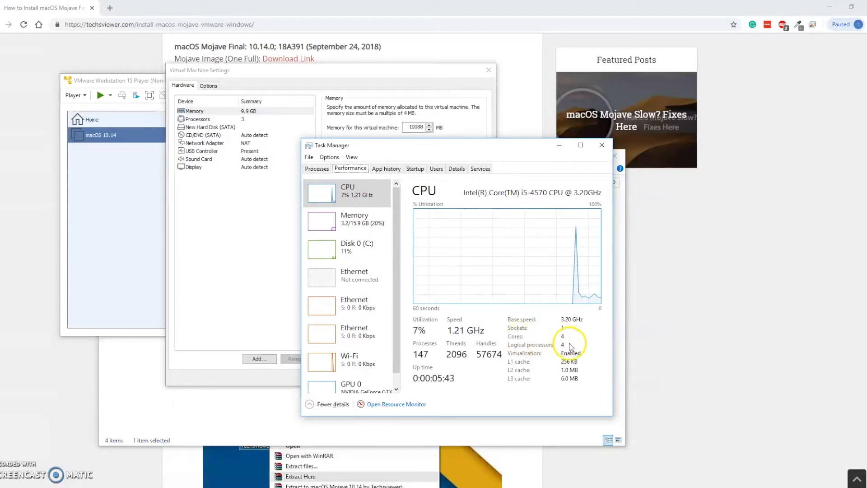
pyautogui.click(350, 224)
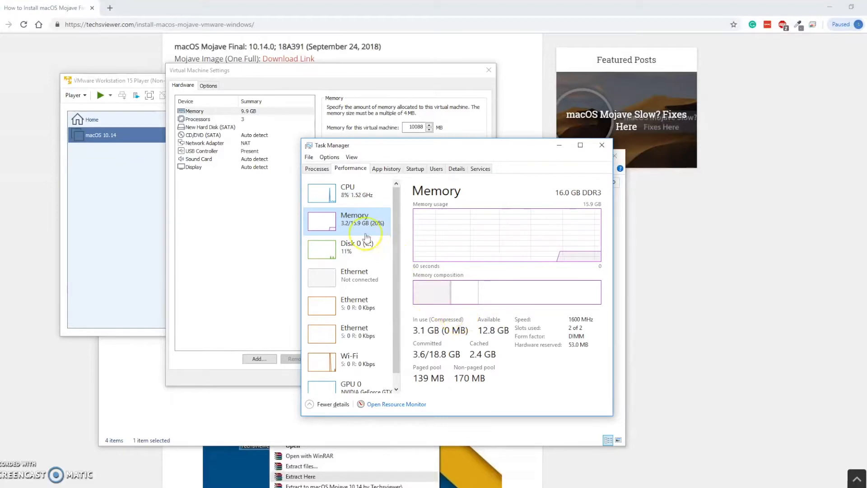
pyautogui.click(602, 145)
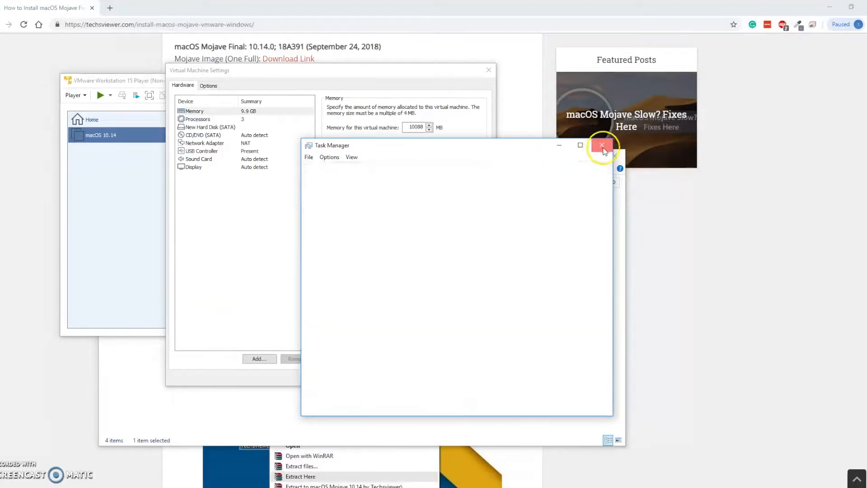
pyautogui.click(397, 378)
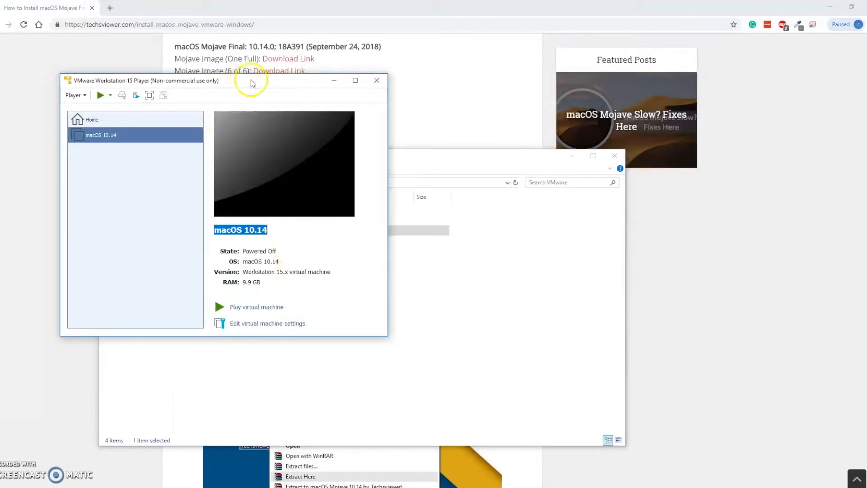
# Step: Switch to the VMware folder in File Explorer and open its VMImage subfolder
pyautogui.moveTo(252, 80); pyautogui.dragTo(224, 70)
pyautogui.click(414, 157)
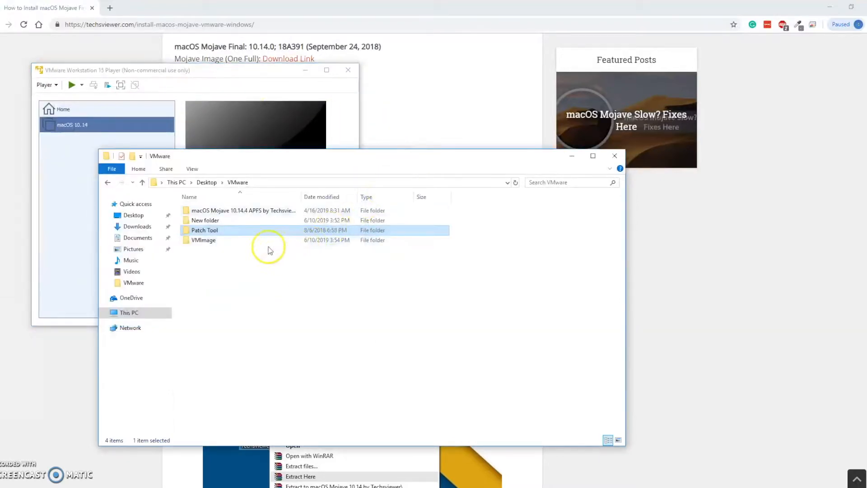
pyautogui.moveTo(322, 155); pyautogui.dragTo(407, 114)
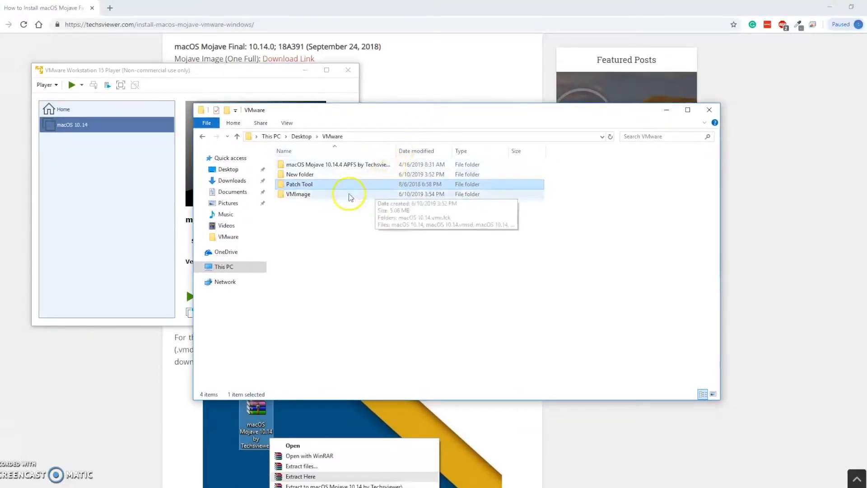
pyautogui.doubleClick(310, 194)
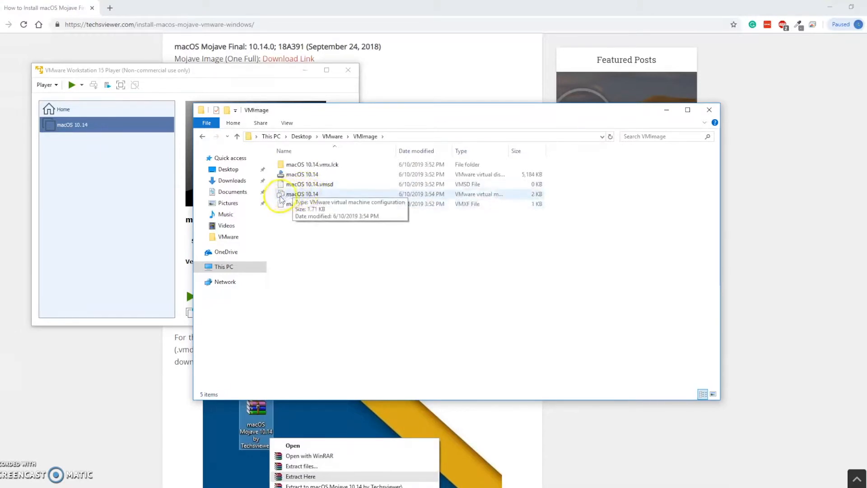
# Step: Open the macOS 10.14 virtual machine configuration (.vmx) file from the VMImage folder with Notepad
pyautogui.rightClick(315, 197)
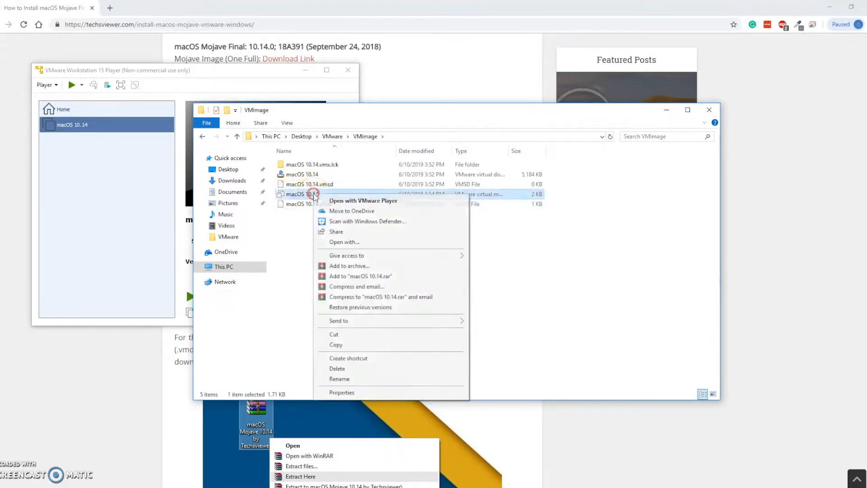
pyautogui.click(371, 246)
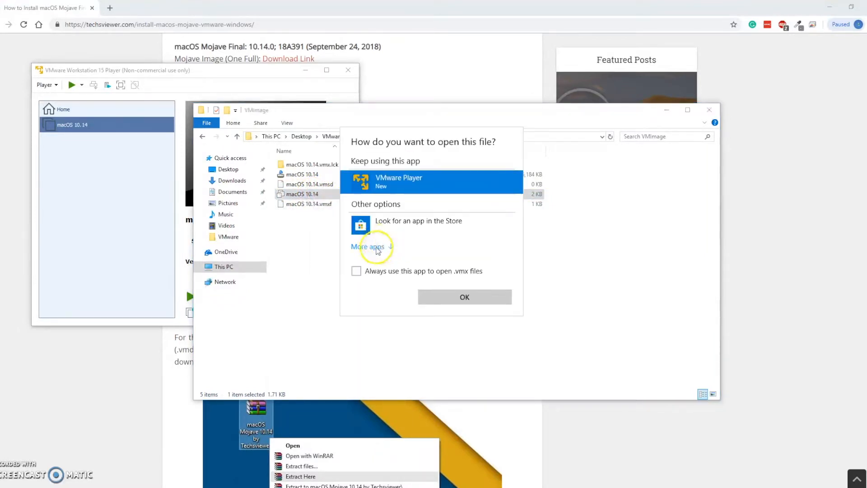
pyautogui.click(374, 246)
pyautogui.click(389, 273)
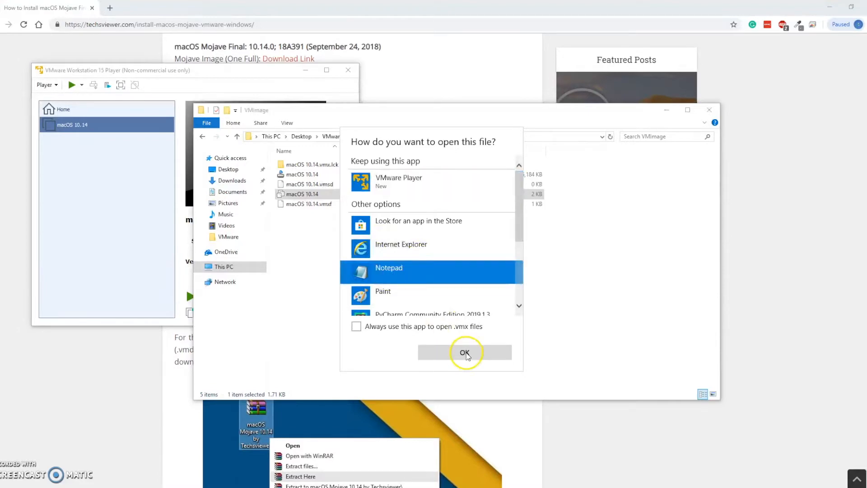
pyautogui.click(424, 352)
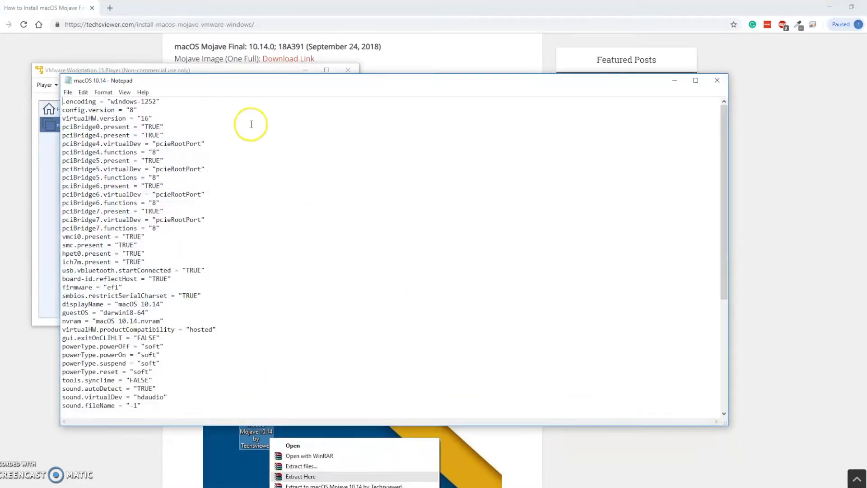
# Step: Find the VMX editing instructions in the web article in Chrome and copy the code smc.version = "0"
pyautogui.click(235, 12)
pyautogui.scroll(-10, 352, 212)
pyautogui.scroll(-20, 372, 239)
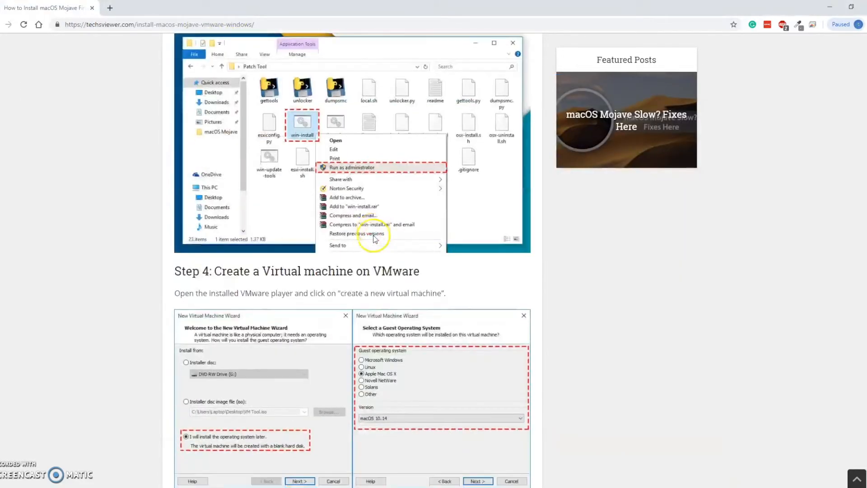
pyautogui.scroll(-20, 375, 239)
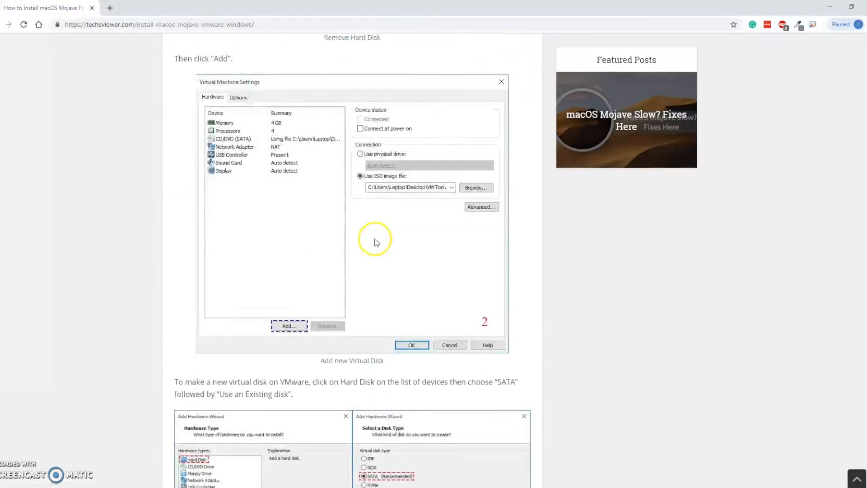
pyautogui.scroll(-7, 377, 241)
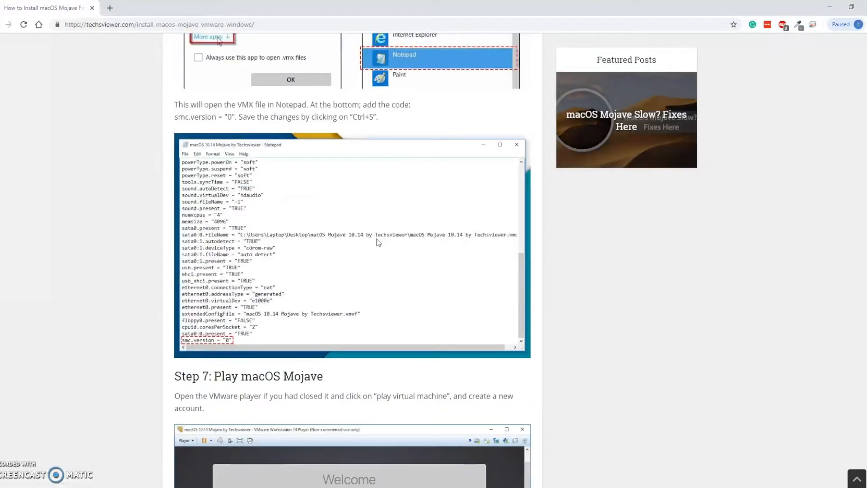
pyautogui.scroll(3, 377, 241)
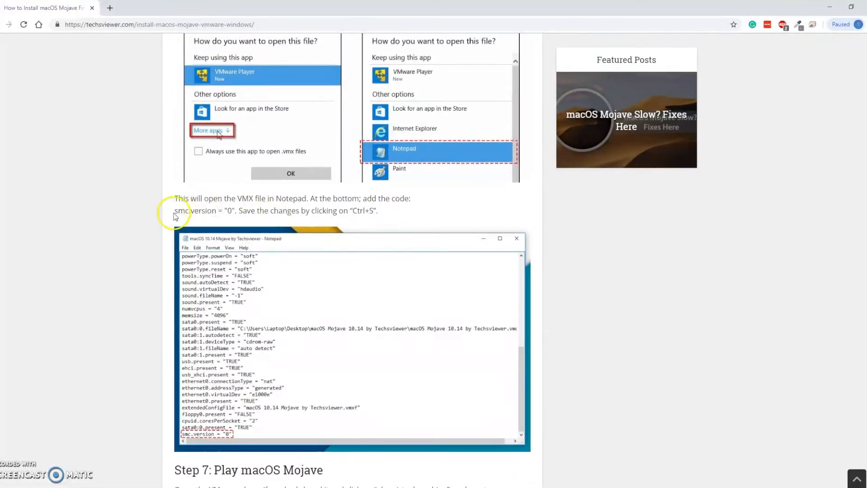
pyautogui.moveTo(175, 212); pyautogui.dragTo(226, 214)
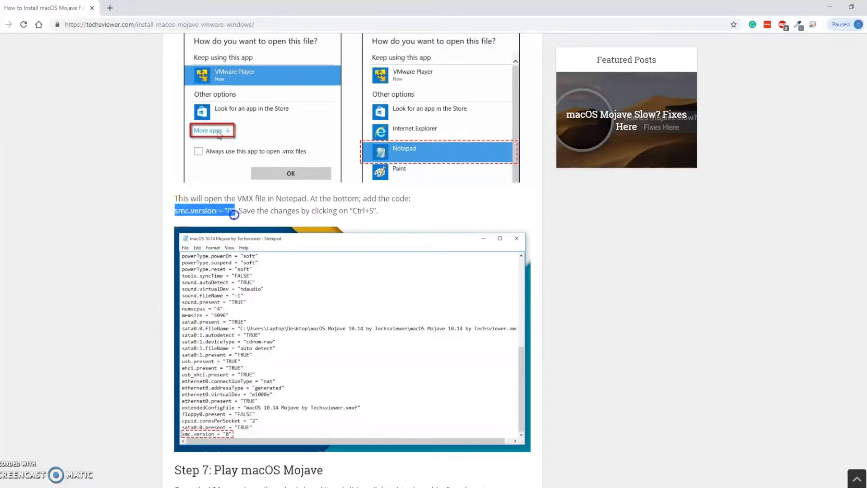
# Step: Add the line smc.version = "0" below the sound.fileName line in the Notepad VMX file, save it and close it
pyautogui.hotkey('alt', 'Tab')
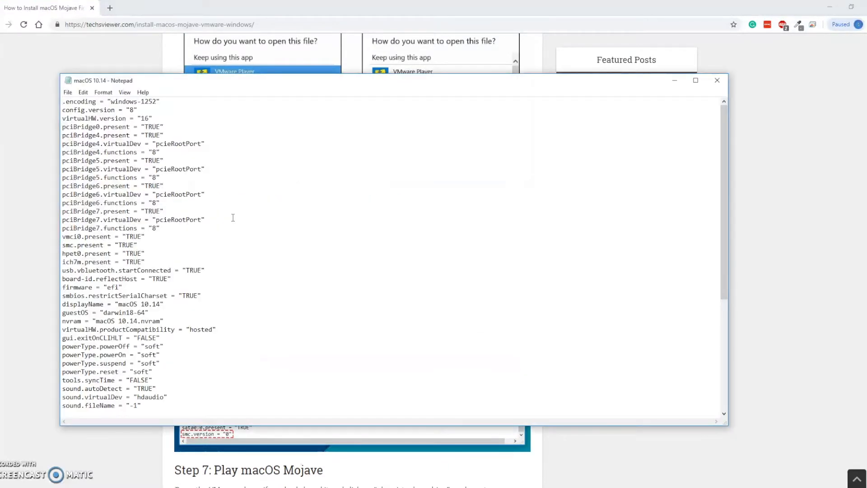
pyautogui.click(193, 408)
pyautogui.press('Return')
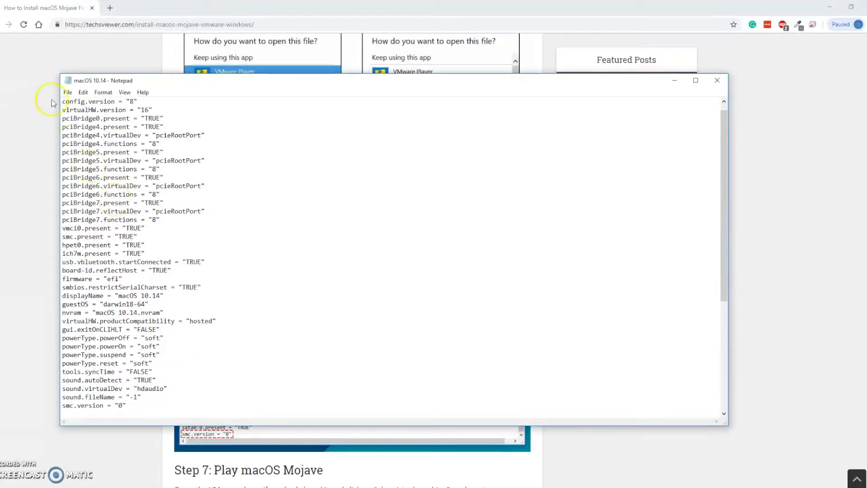
pyautogui.click(67, 92)
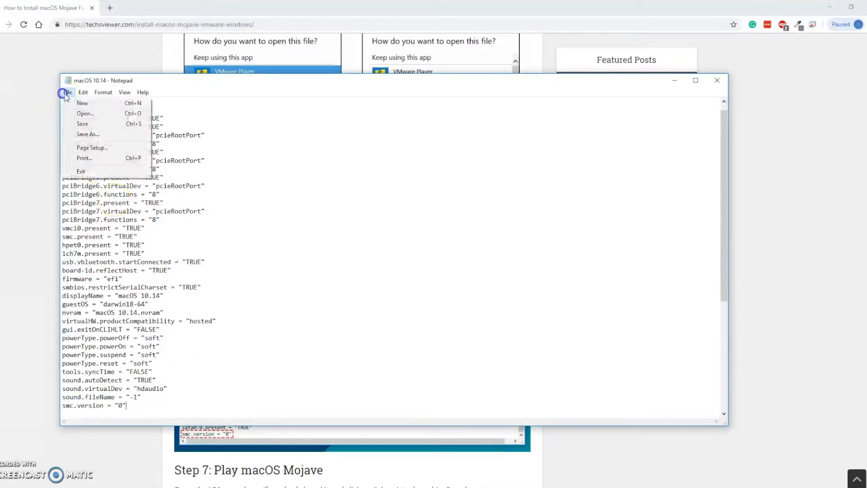
pyautogui.click(95, 123)
pyautogui.click(716, 82)
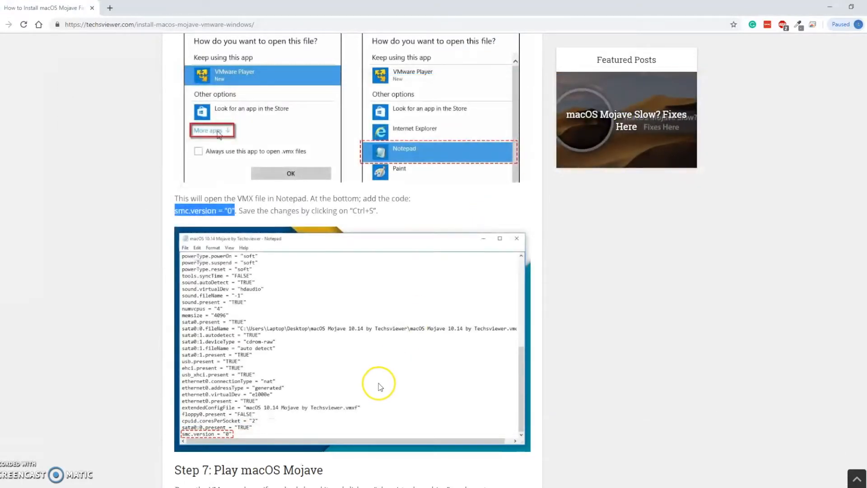
# Step: Switch to VMware Workstation 15 Player and start the macOS 10.14 virtual machine, repositioning its window on the desktop
pyautogui.click(335, 487)
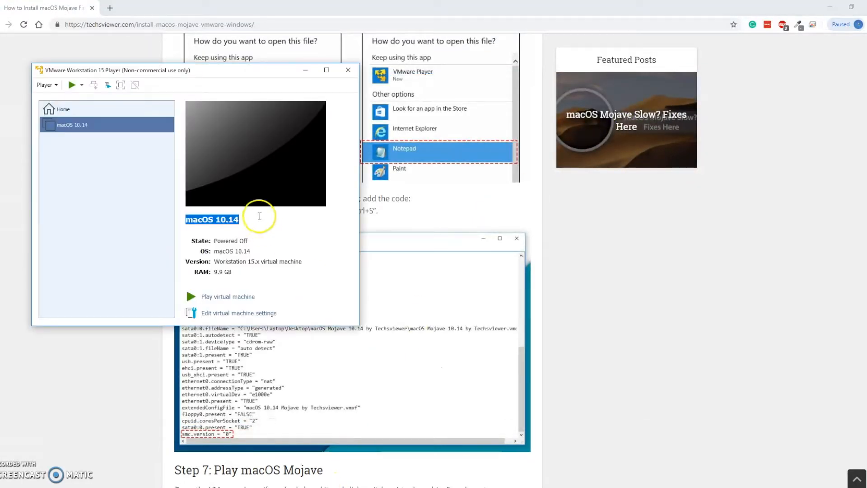
pyautogui.click(234, 298)
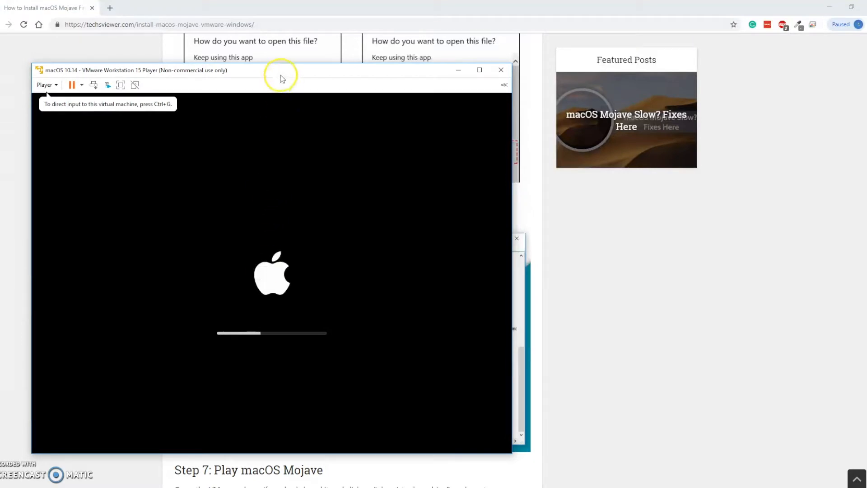
pyautogui.moveTo(283, 71); pyautogui.dragTo(387, 25)
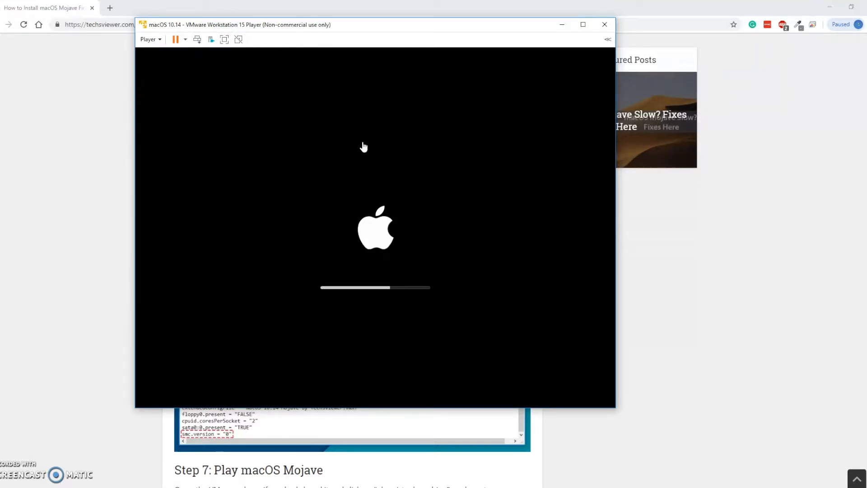
pyautogui.click(356, 149)
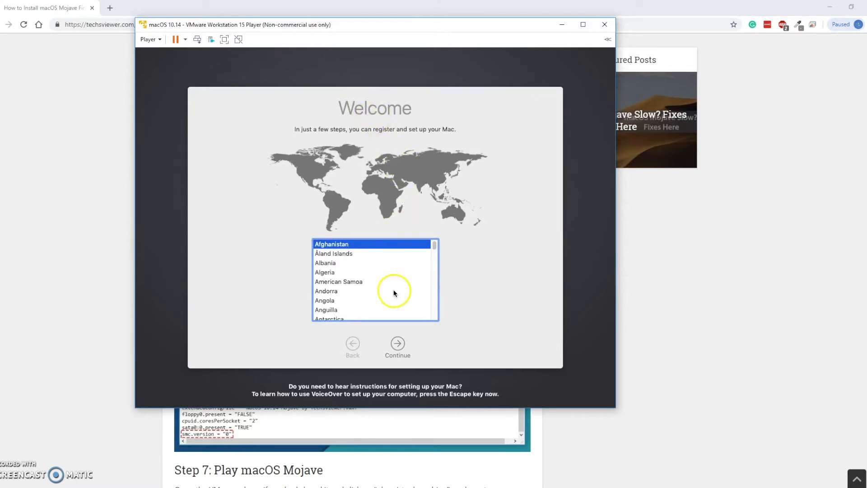
# Step: Select United States as the country on the macOS Welcome page and continue
pyautogui.scroll(-2, 393, 292)
pyautogui.scroll(-5, 393, 292)
pyautogui.moveTo(435, 252); pyautogui.dragTo(441, 321)
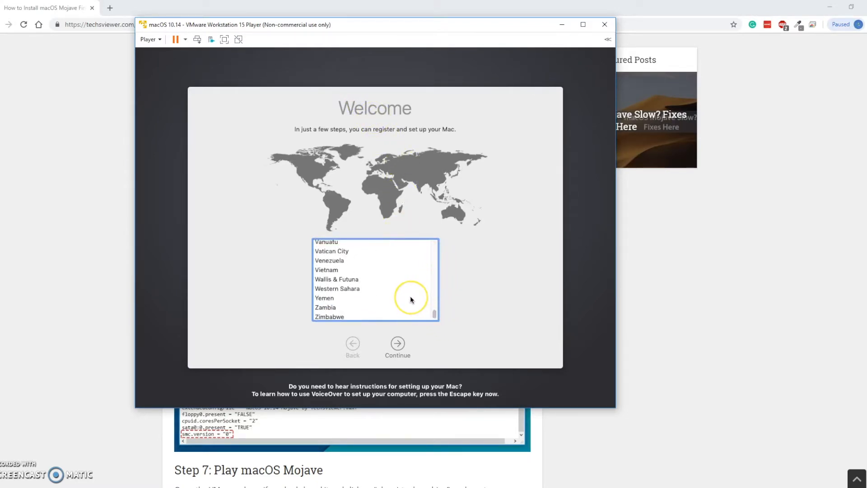
pyautogui.scroll(5, 410, 296)
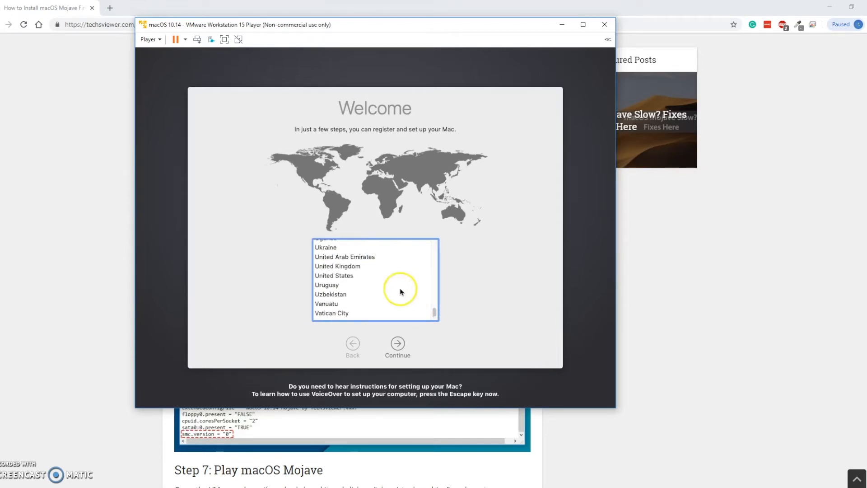
pyautogui.click(355, 277)
pyautogui.click(398, 345)
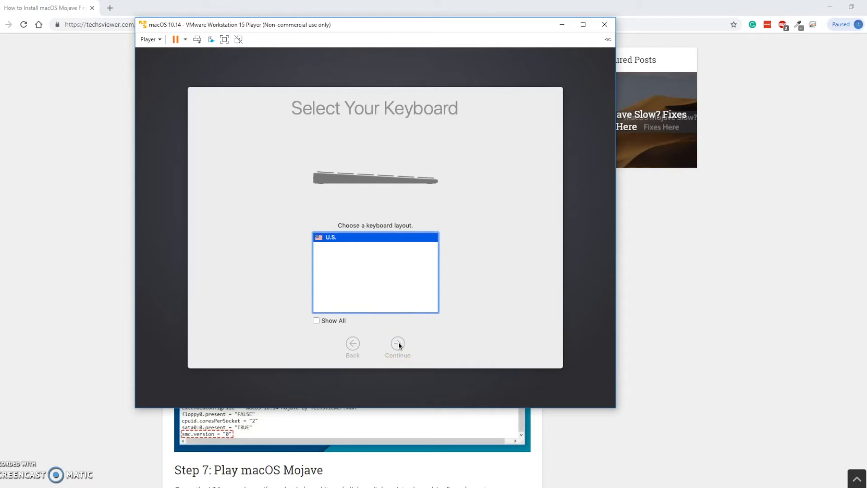
# Step: Accept the U.S. keyboard layout and choose not to transfer any information to this Mac
pyautogui.click(398, 344)
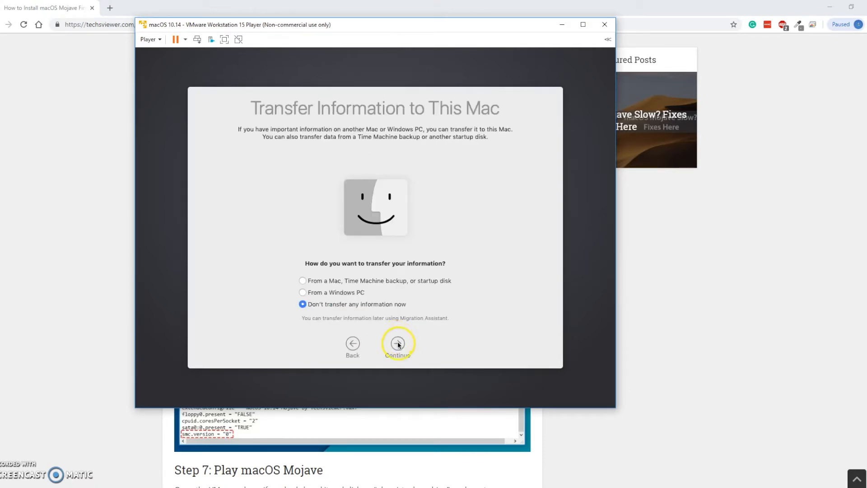
pyautogui.click(397, 344)
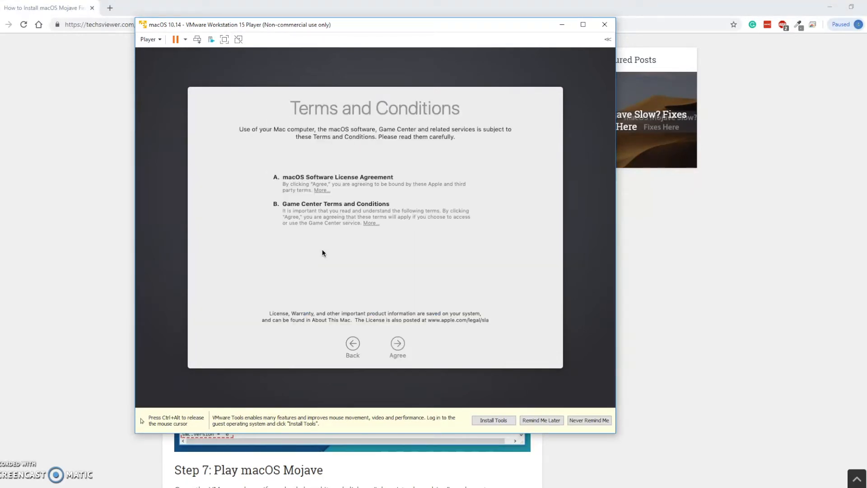
# Step: Agree to the macOS license and Game Center terms and continue past the computer account page
pyautogui.click(402, 346)
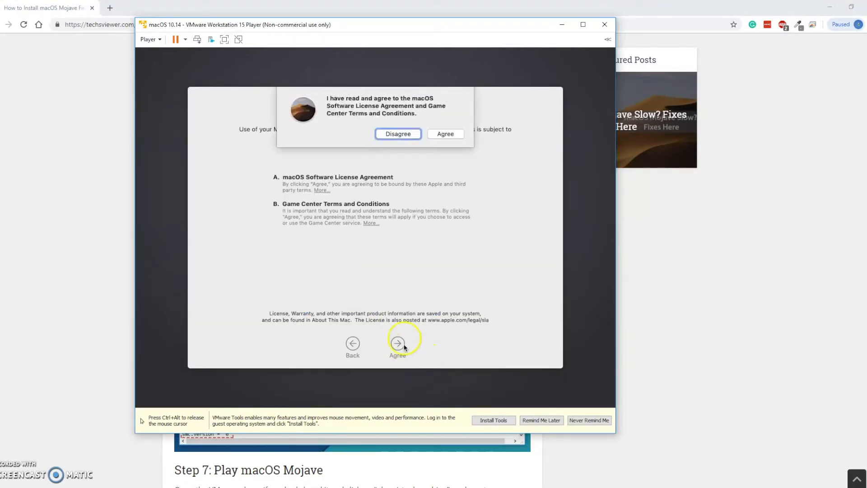
pyautogui.click(446, 135)
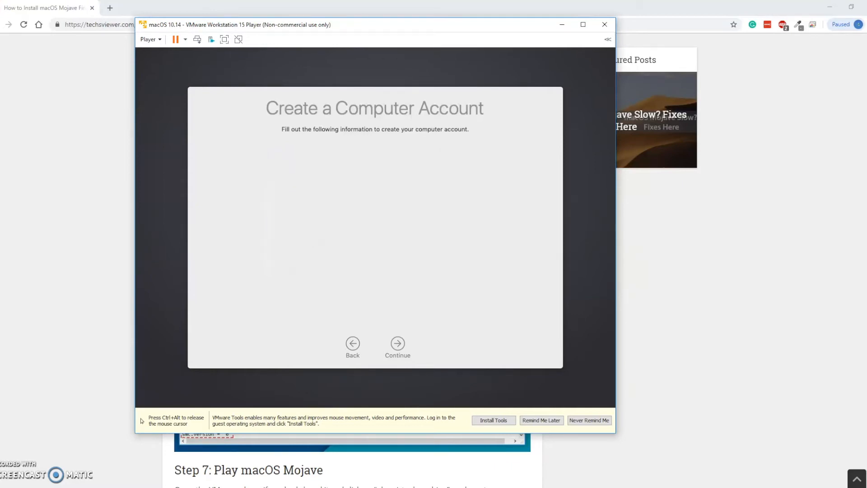
pyautogui.click(397, 344)
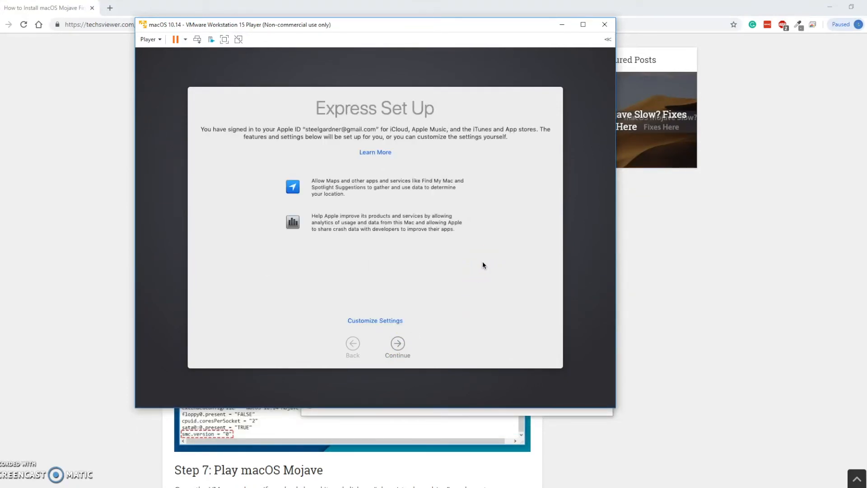
# Step: Accept the Express Set Up settings and turn off storing files from Documents and Desktop in iCloud Drive
pyautogui.click(392, 350)
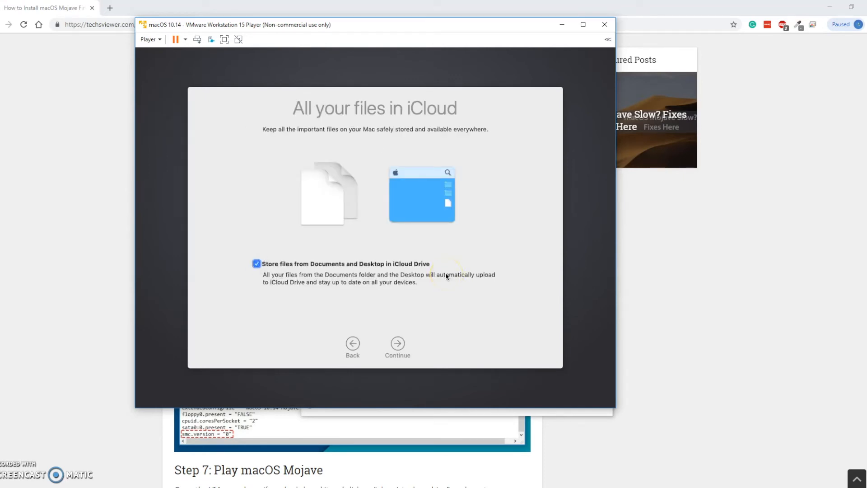
pyautogui.click(256, 264)
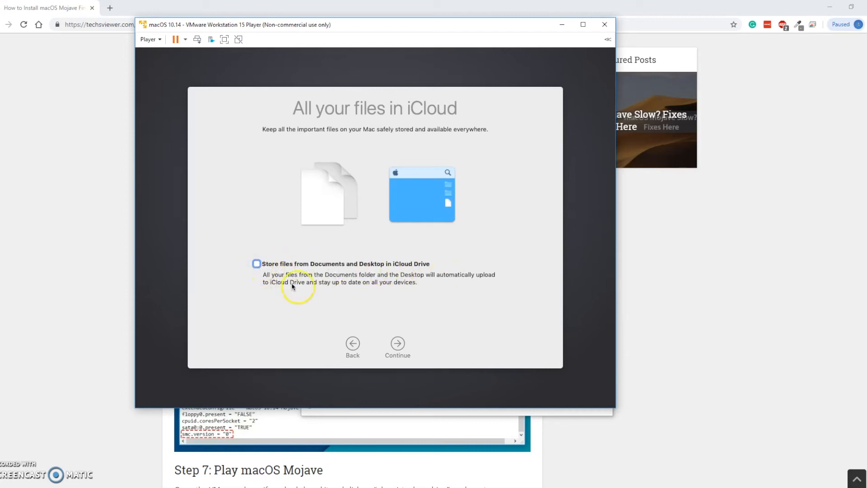
pyautogui.click(398, 344)
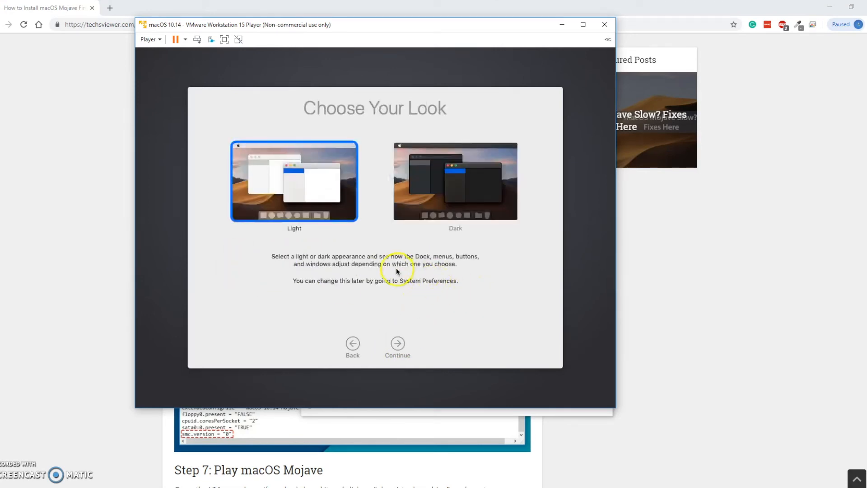
# Step: Choose the Dark look for macOS and continue the setup
pyautogui.click(431, 181)
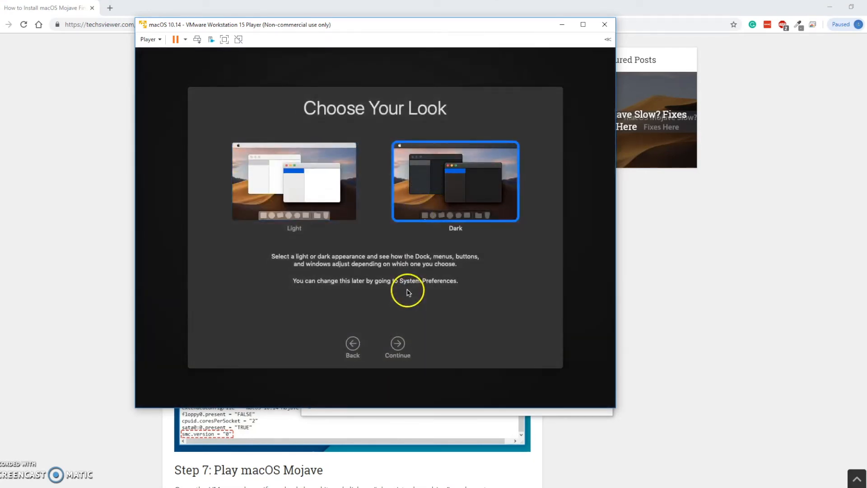
pyautogui.click(397, 344)
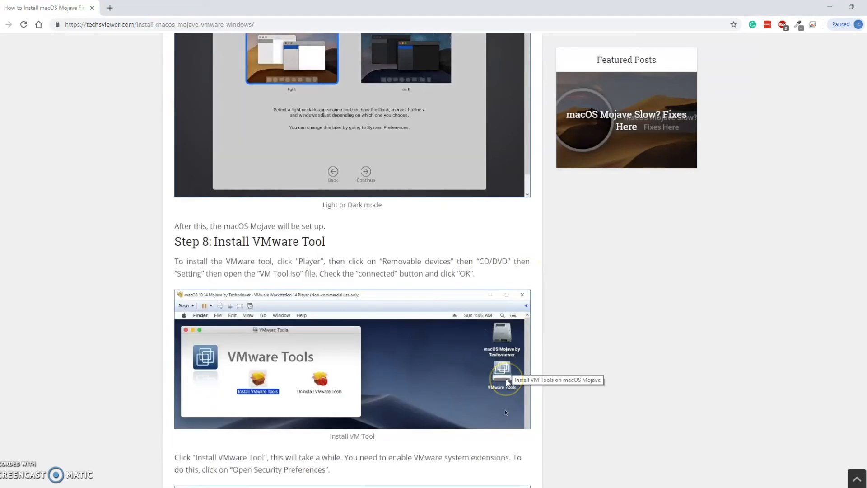
# Step: Read through Step 8 of the web article on installing VMware Tools, including the security preferences and restart instructions
pyautogui.scroll(-4, 506, 381)
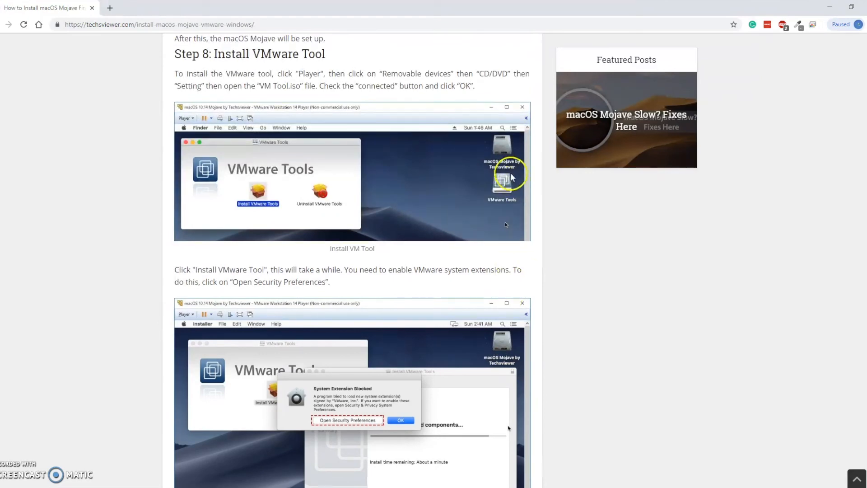
pyautogui.scroll(-1, 512, 179)
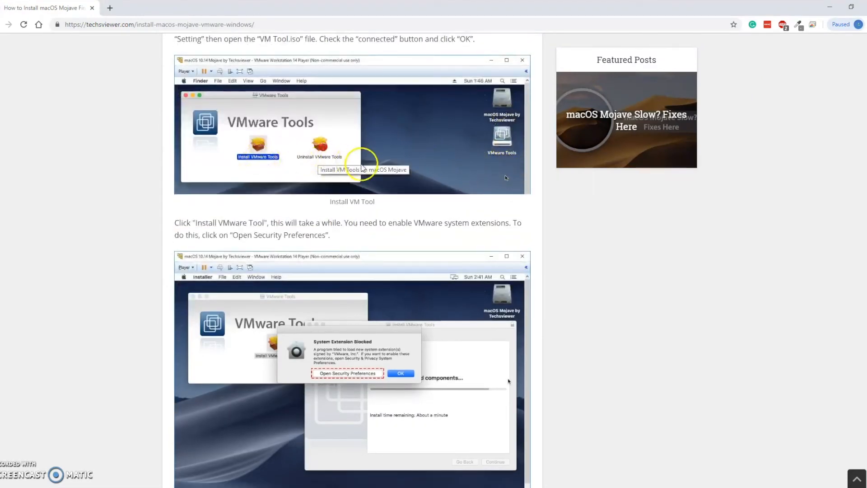
pyautogui.scroll(-7, 361, 167)
pyautogui.scroll(-4, 360, 168)
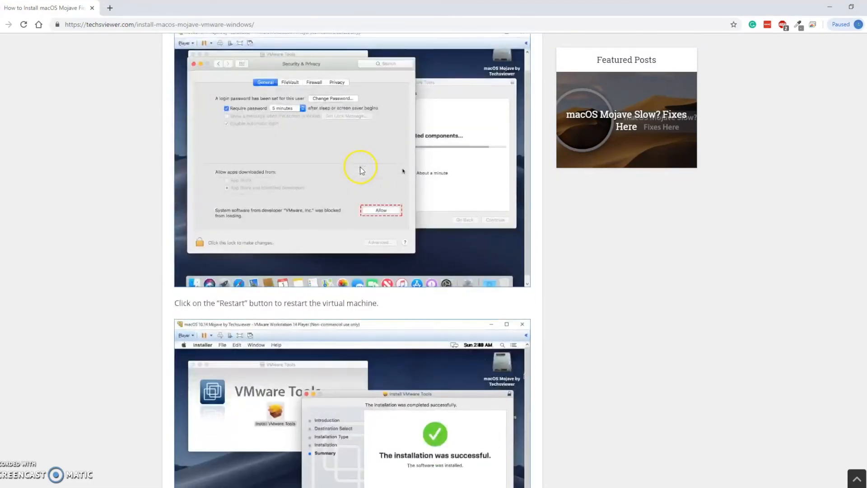
pyautogui.scroll(-4, 359, 167)
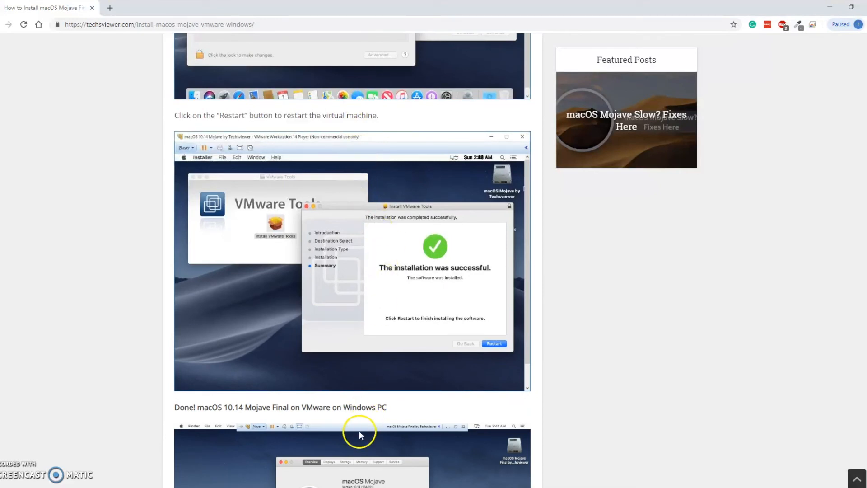
# Step: Switch back to the macOS 10.14 virtual machine in VMware Player and move its window slightly lower on the desktop
pyautogui.moveTo(319, 487)
pyautogui.click(334, 471)
pyautogui.click(378, 289)
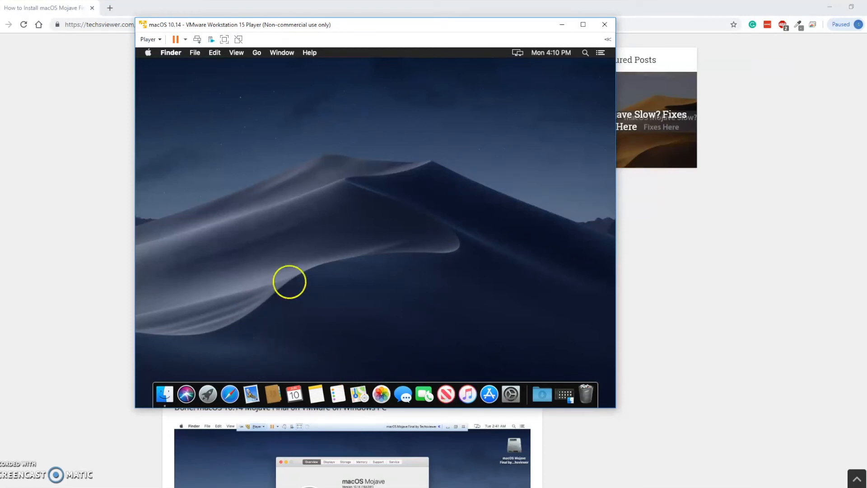
pyautogui.moveTo(362, 27); pyautogui.dragTo(373, 55)
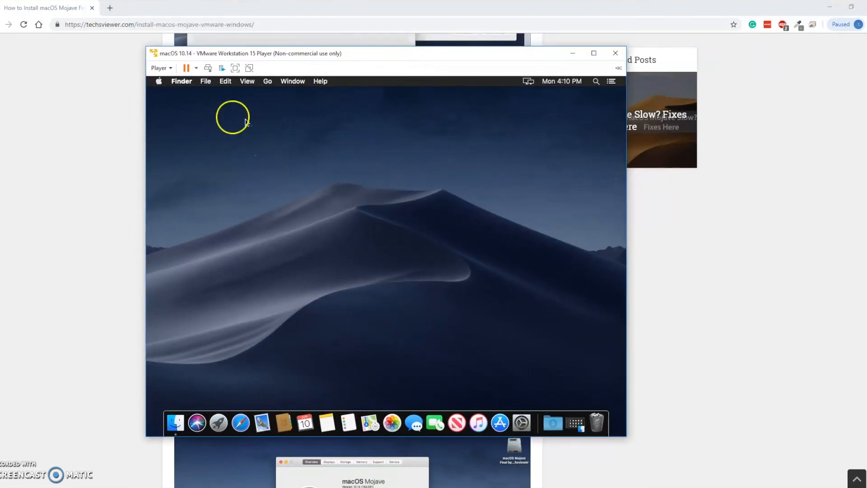
# Step: Open Launchpad in macOS, look through the installed applications and close it
pyautogui.click(218, 424)
pyautogui.moveTo(494, 331); pyautogui.dragTo(226, 333)
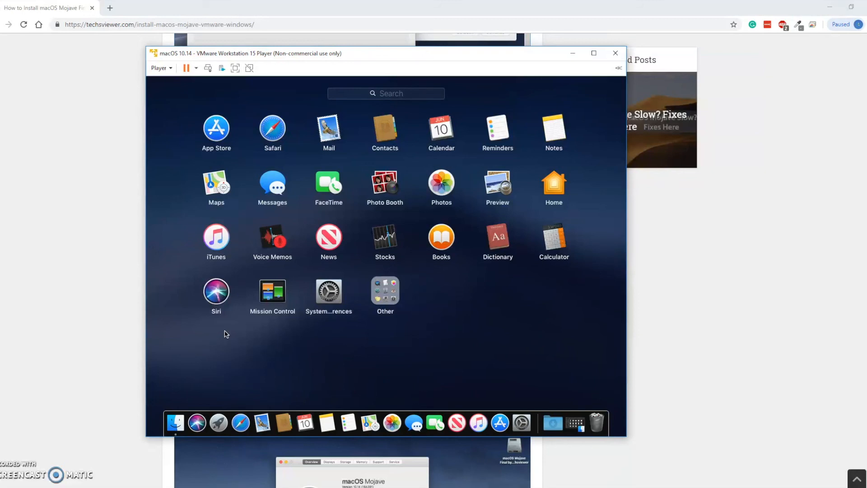
pyautogui.click(226, 335)
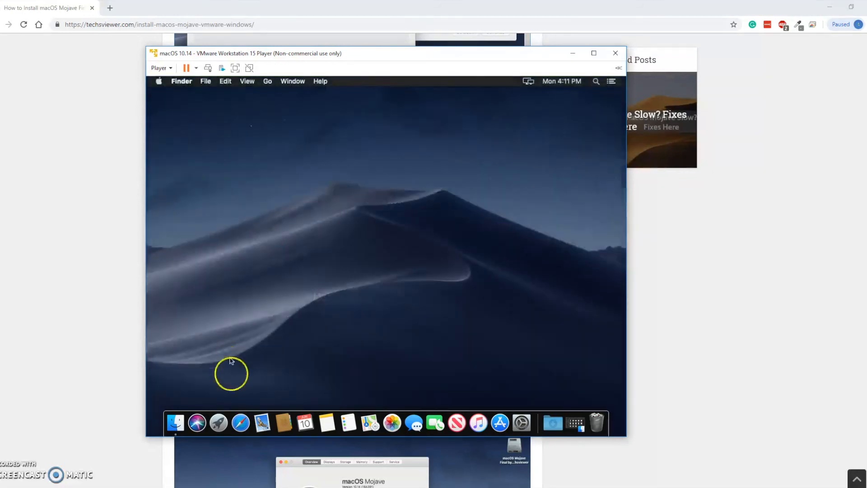